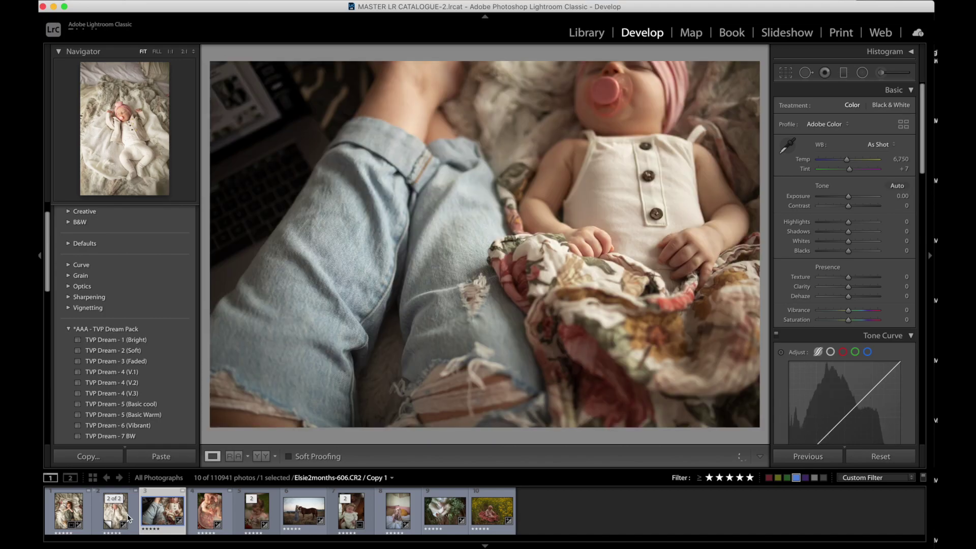
- Look through the unedited filmstrip photos, from the baby in the green romper to the baby in the yellow flower field
{"action": "key", "text": "Right"}
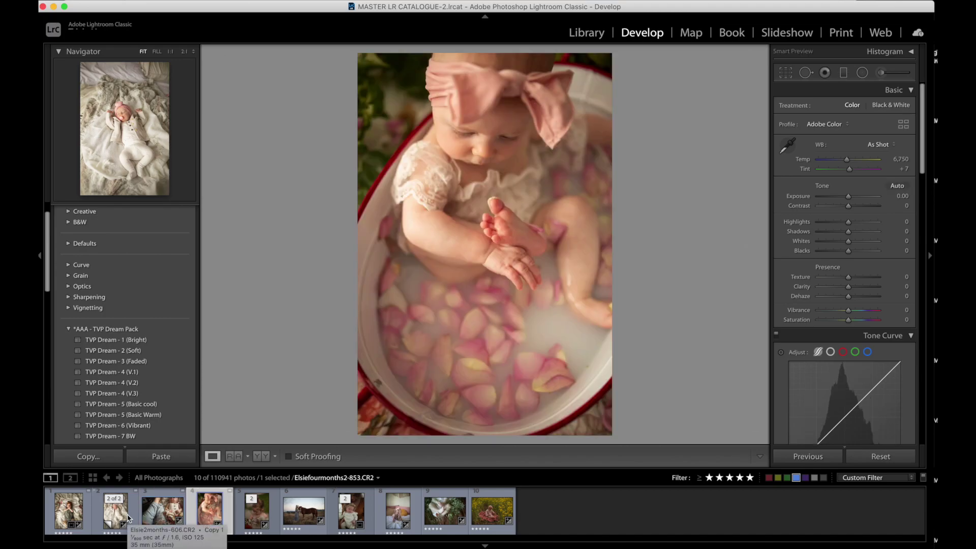
{"action": "key", "text": "Right"}
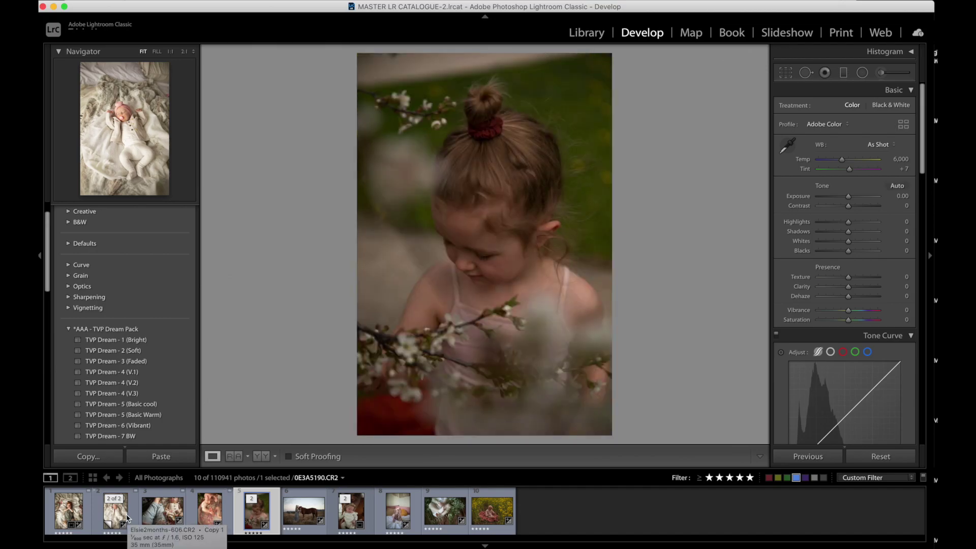
{"action": "left_click", "coordinate": [75, 515]}
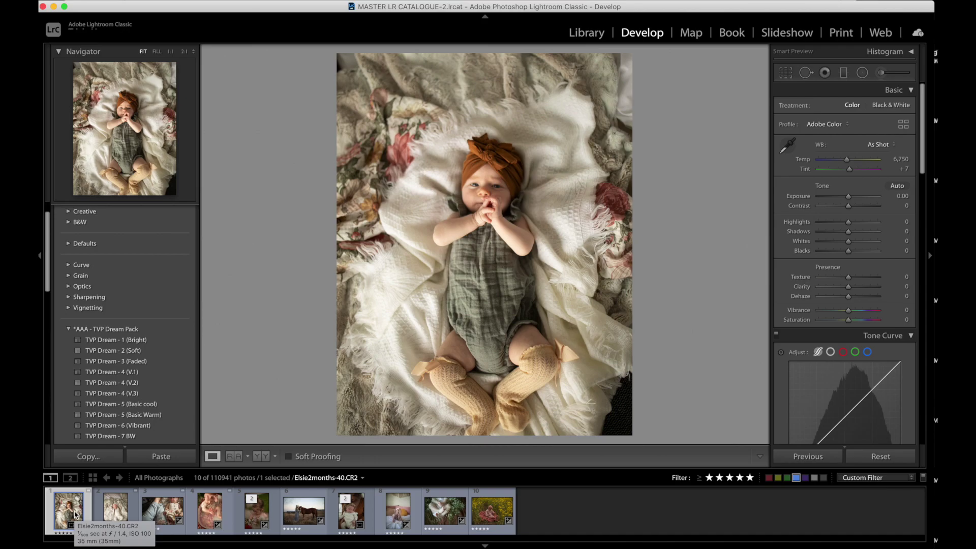
{"action": "key", "text": "Right"}
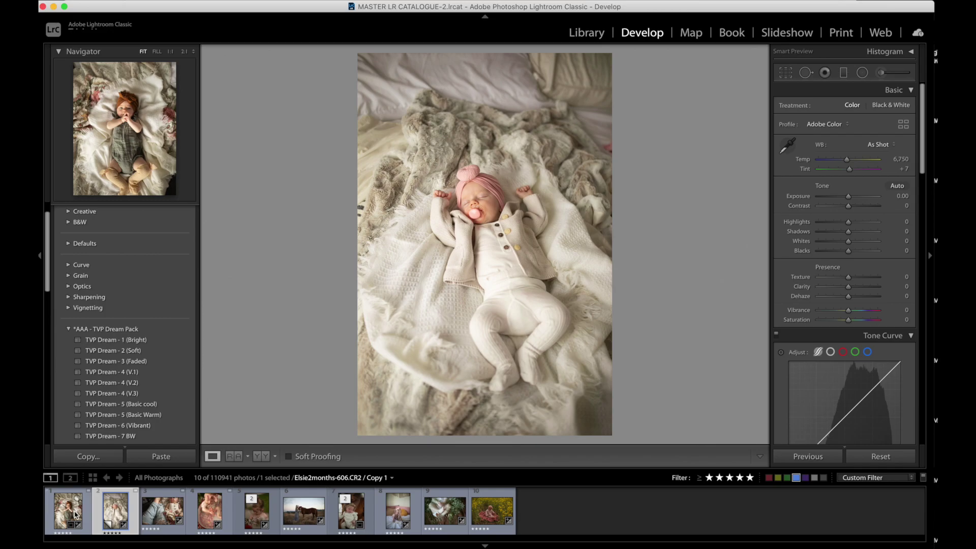
{"action": "key", "text": "Right"}
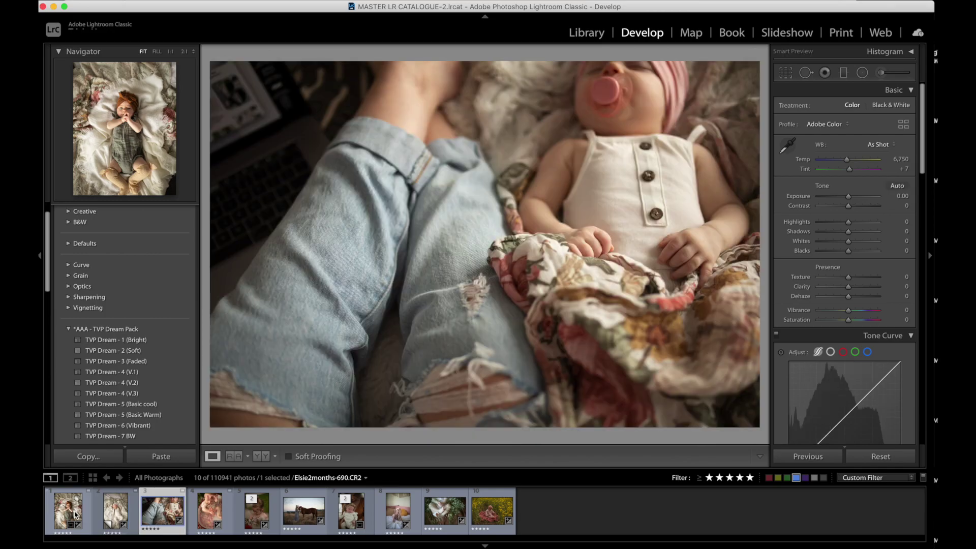
{"action": "key", "text": "Right"}
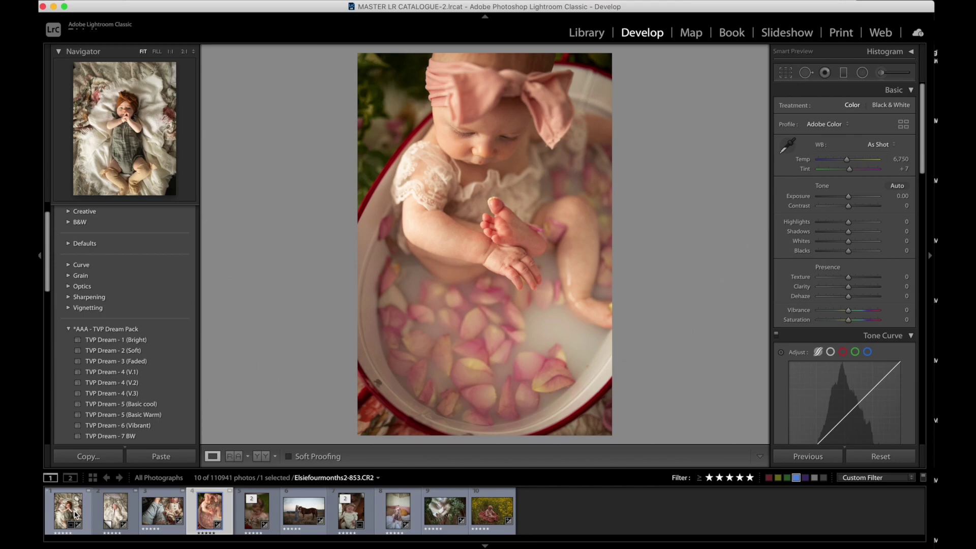
{"action": "key", "text": "Right"}
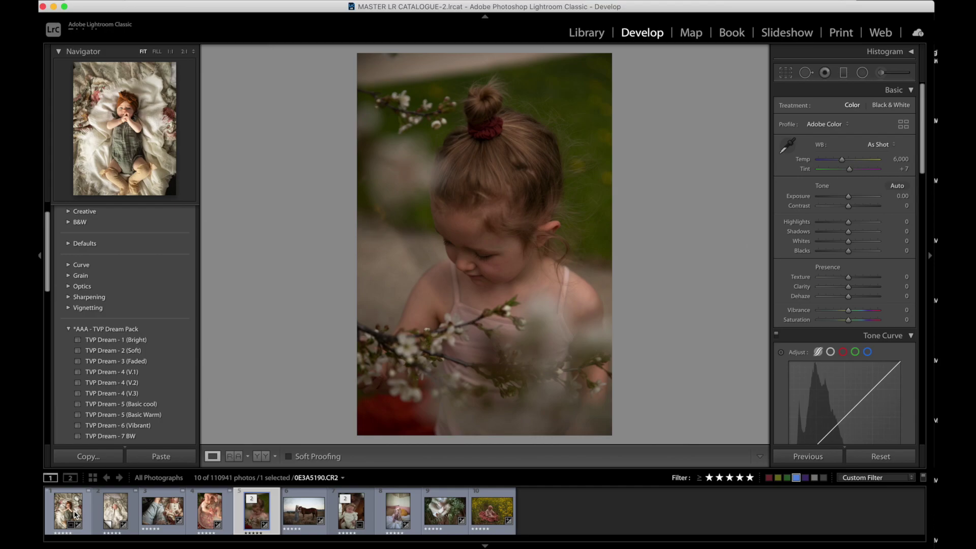
{"action": "left_click", "coordinate": [398, 511]}
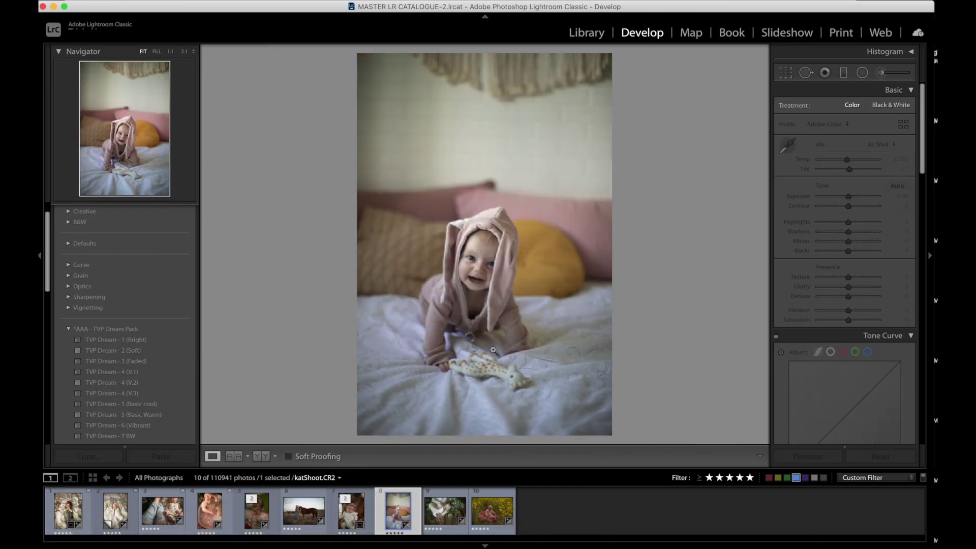
{"action": "key", "text": "Right"}
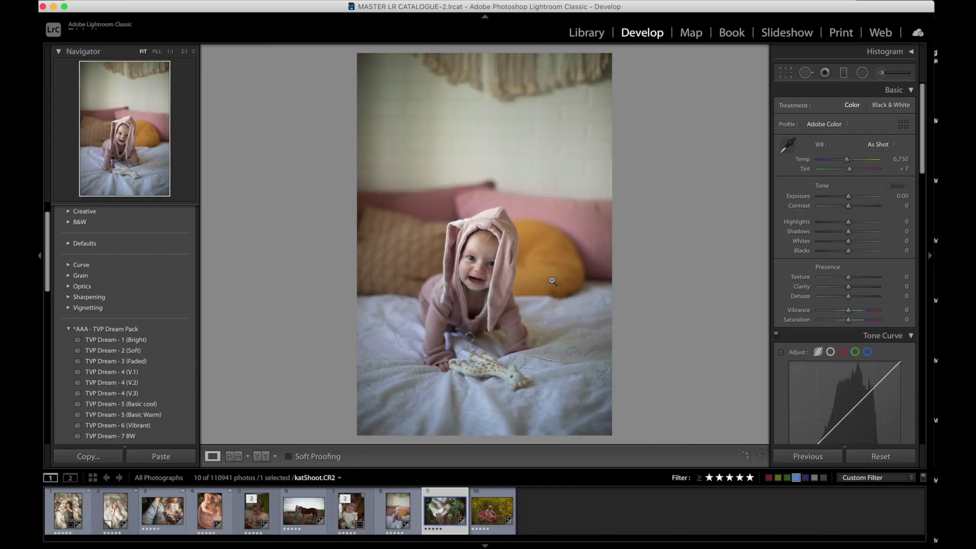
{"action": "key", "text": "Right"}
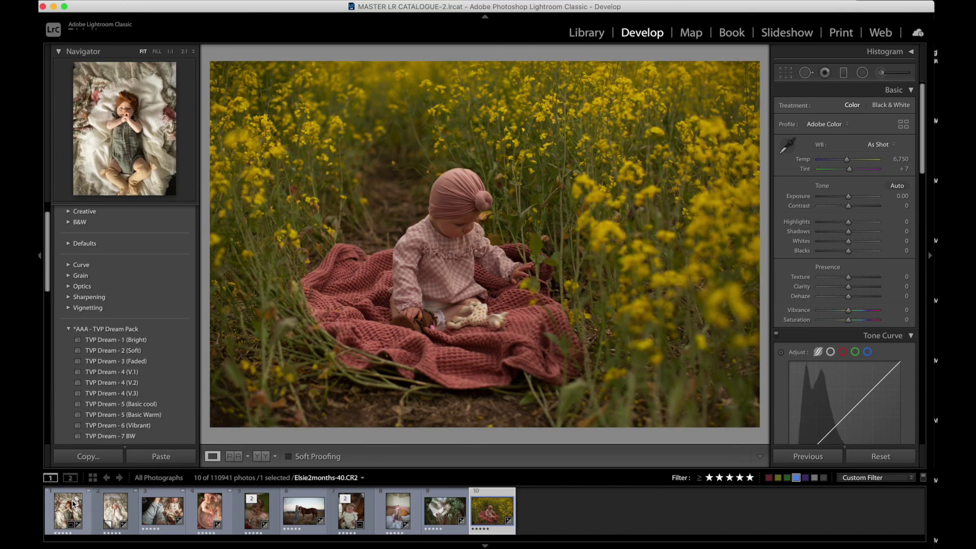
- Review the photos in reverse order, from the baby's feet among white flowers back to the baby in the green romper
{"action": "left_click", "coordinate": [450, 521]}
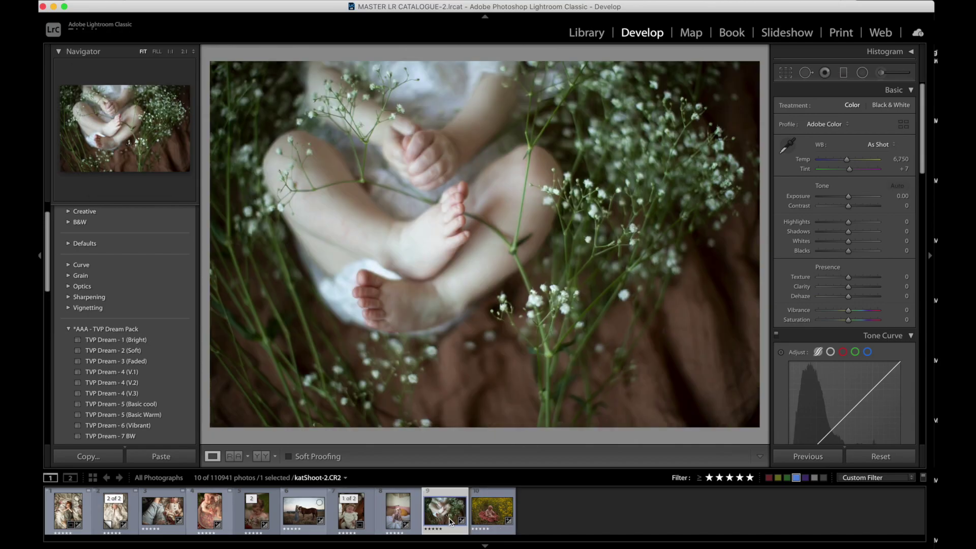
{"action": "left_click", "coordinate": [394, 521]}
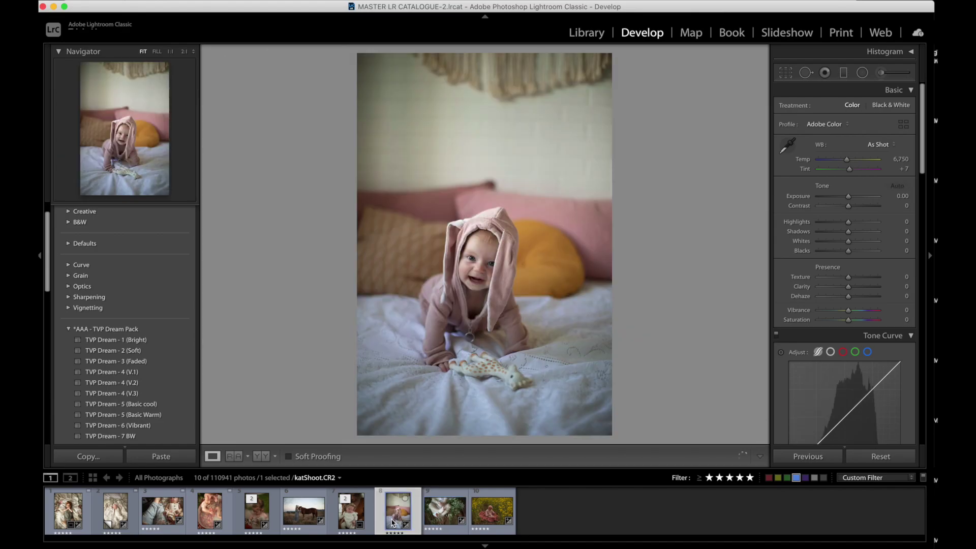
{"action": "left_click", "coordinate": [350, 517]}
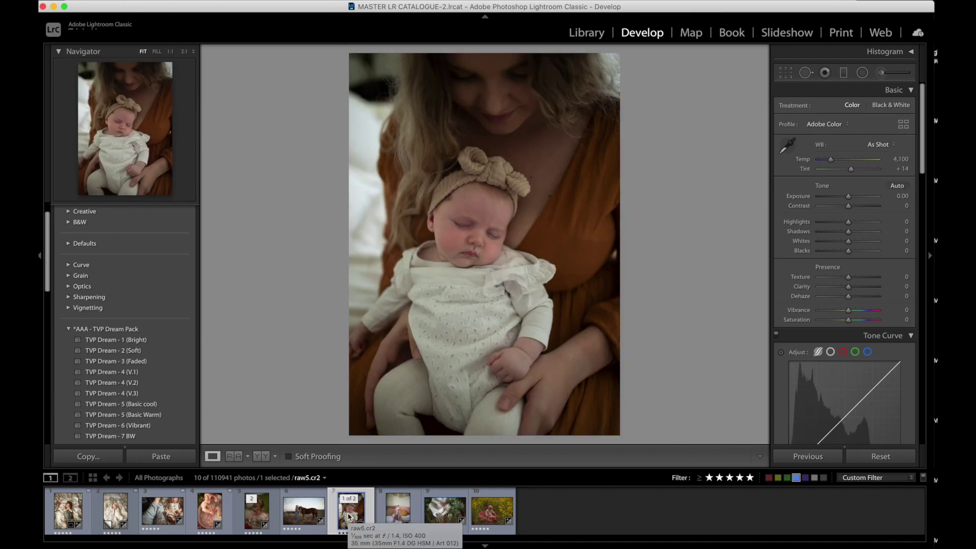
{"action": "left_click", "coordinate": [315, 516]}
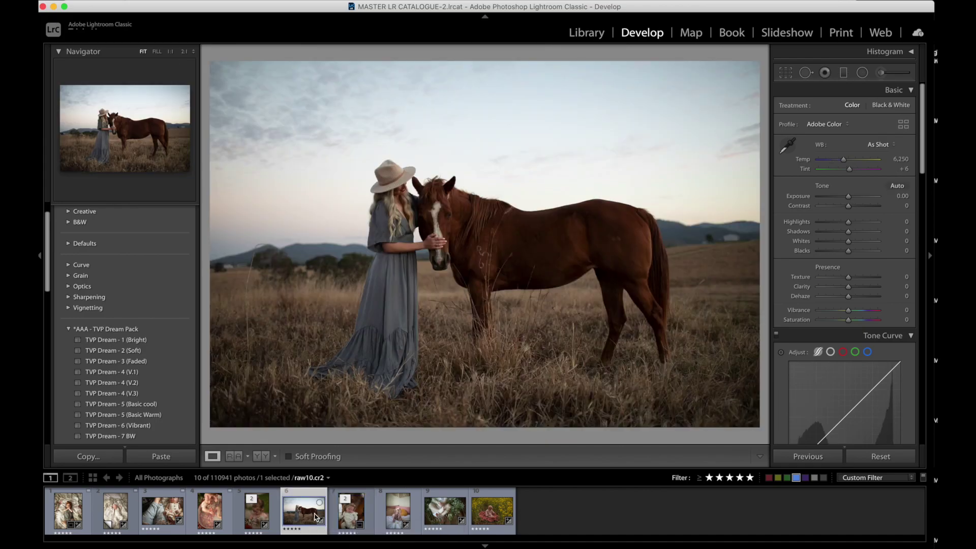
{"action": "left_click", "coordinate": [257, 516]}
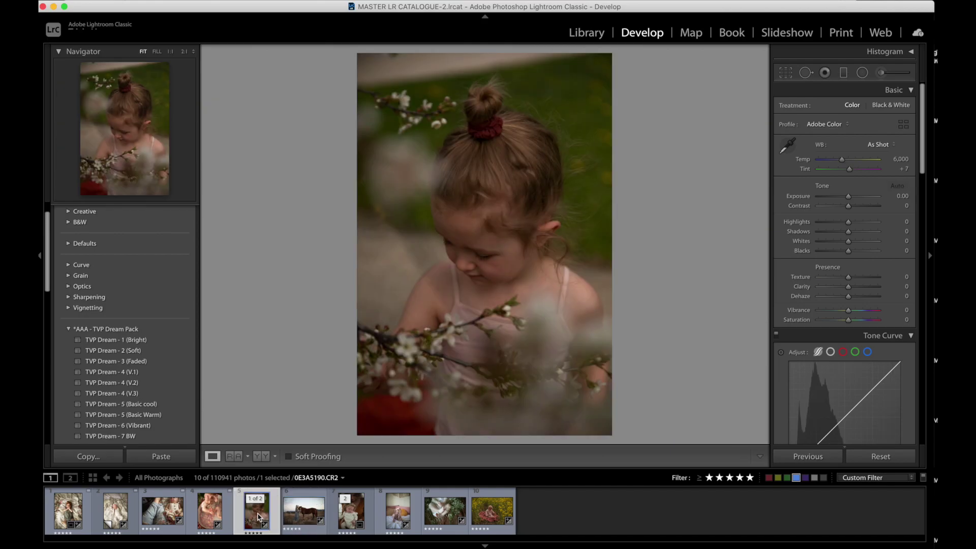
{"action": "left_click", "coordinate": [210, 513]}
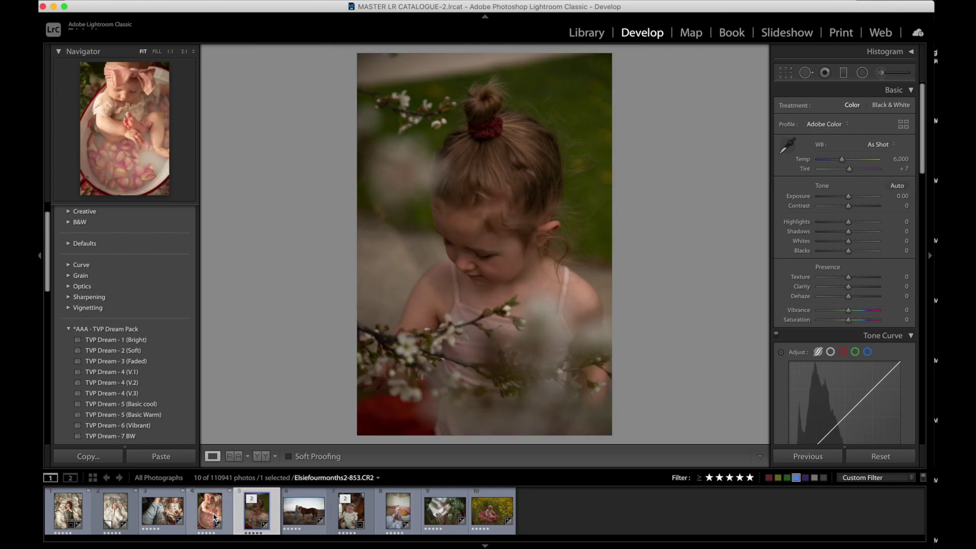
{"action": "left_click", "coordinate": [182, 516]}
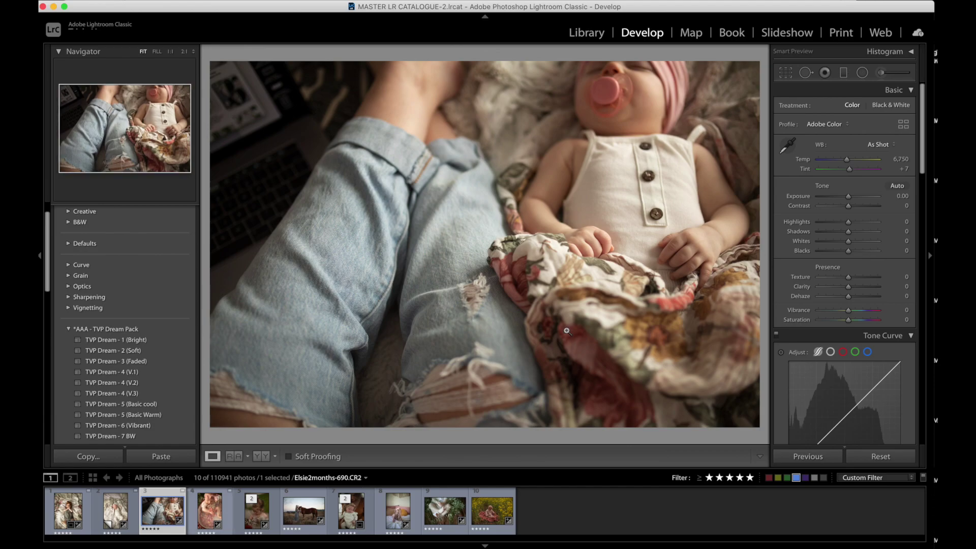
{"action": "left_click", "coordinate": [111, 514]}
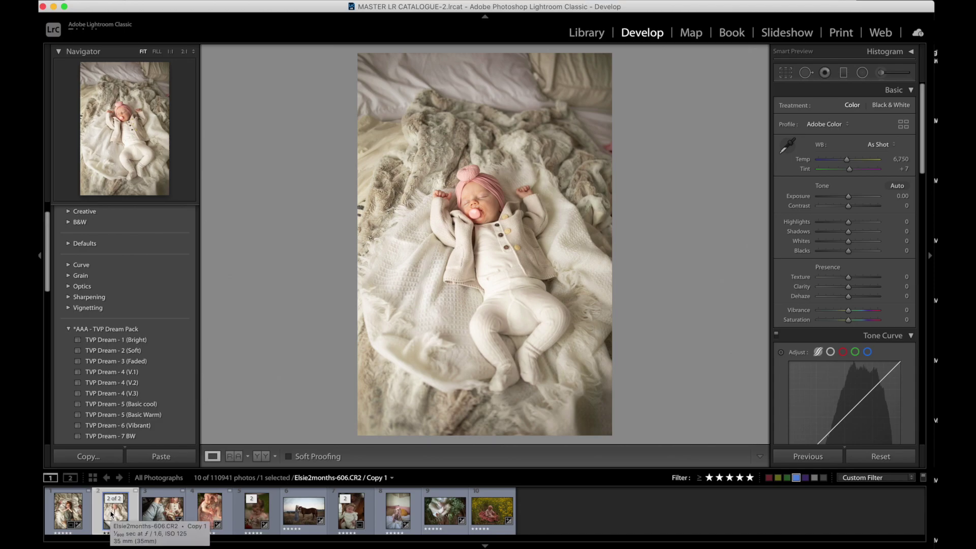
{"action": "key", "text": "Left"}
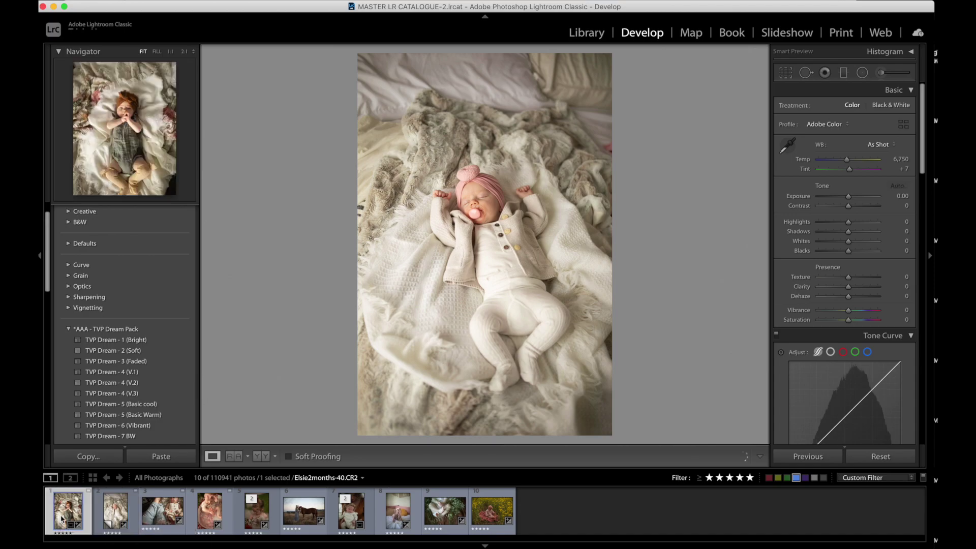
- Apply the TVP Dream - 6 (Vibrant) preset to the jeans-and-baby photo and set its Temp to 5,036
{"action": "left_click", "coordinate": [167, 516]}
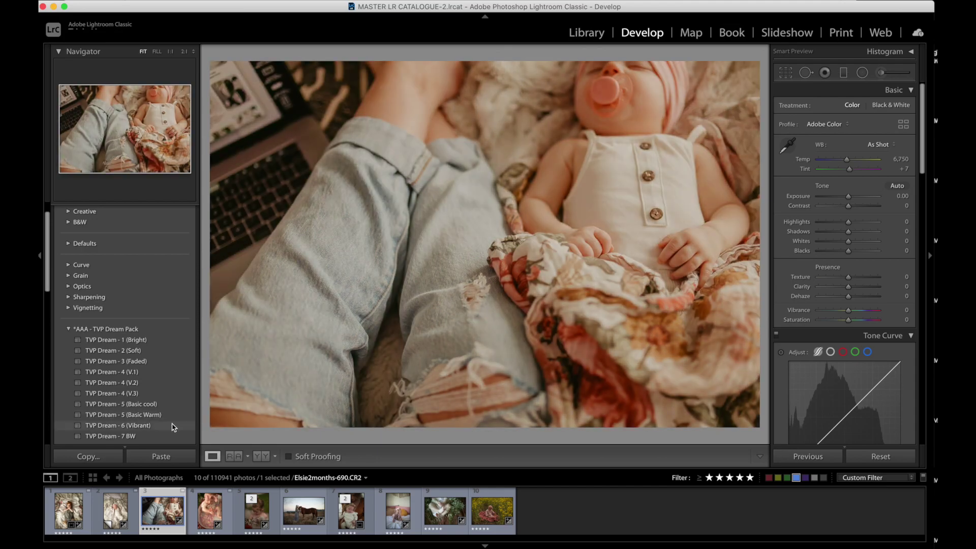
{"action": "left_click", "coordinate": [173, 425]}
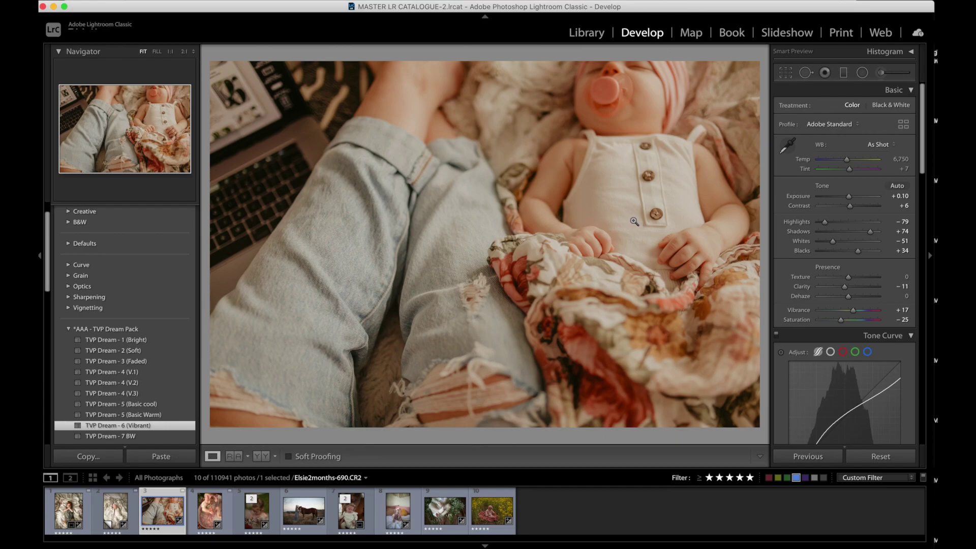
{"action": "left_click_drag", "start_coordinate": [838, 164], "coordinate": [838, 164]}
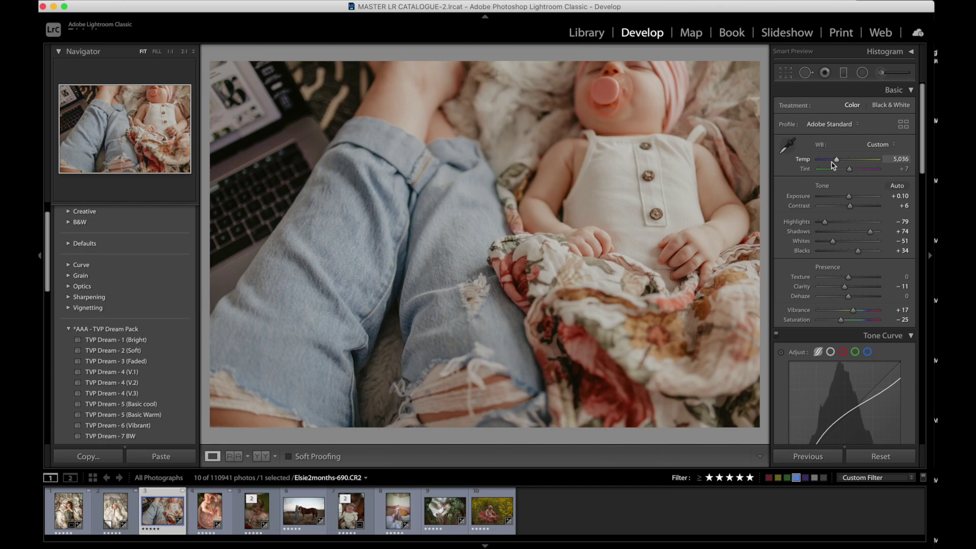
- Compare the edited jeans-and-baby photo with its before version
{"action": "key", "text": "backslash"}
{"action": "key", "text": "backslash"}
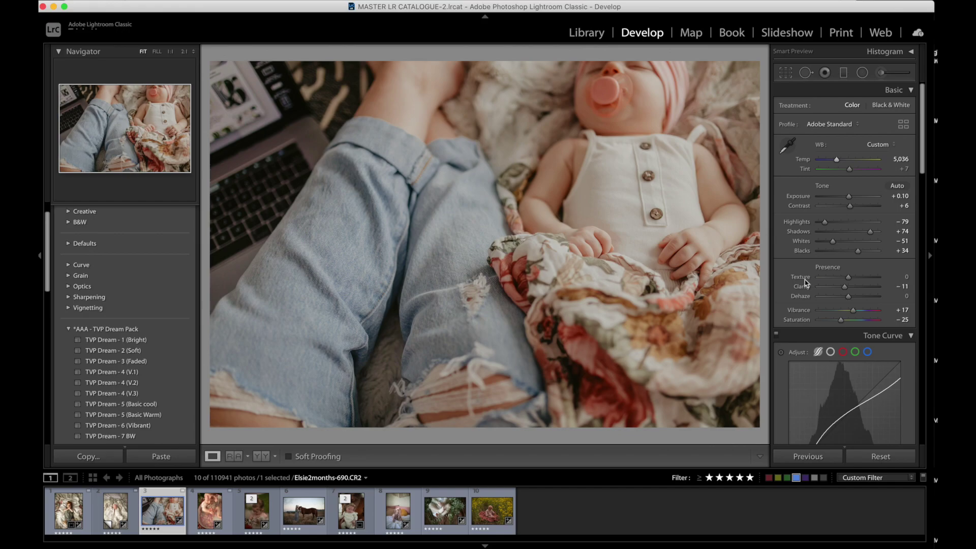
{"action": "key", "text": "backslash"}
{"action": "key", "text": "backslash"}
- Reset the jeans-and-baby photo, try the TVP Dream - 2 (Soft) preset on it, and reset it again
{"action": "left_click", "coordinate": [880, 456]}
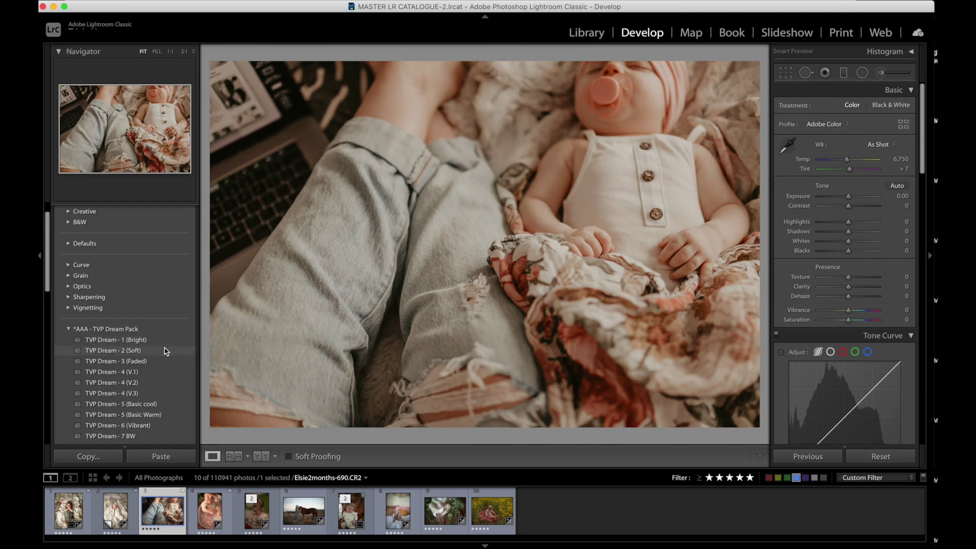
{"action": "left_click", "coordinate": [165, 350]}
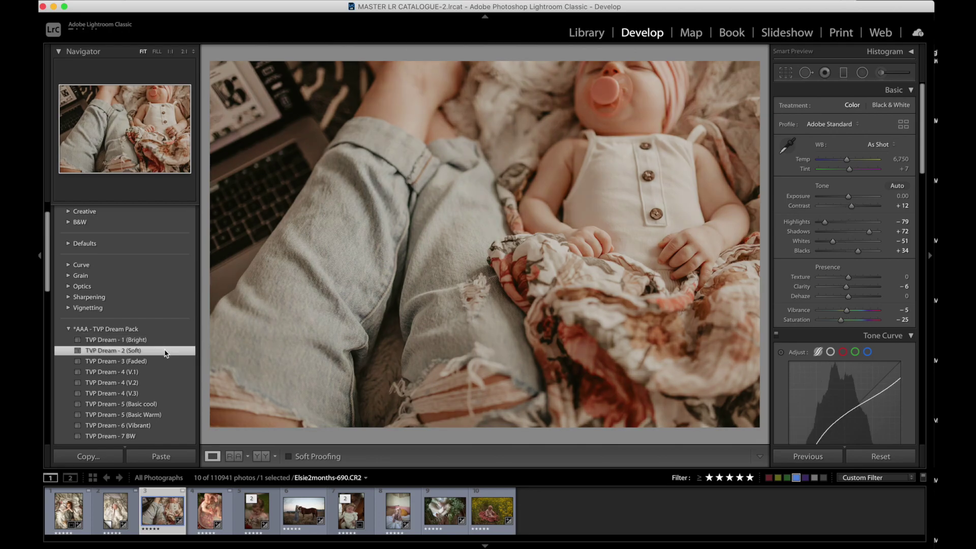
{"action": "left_click", "coordinate": [880, 457]}
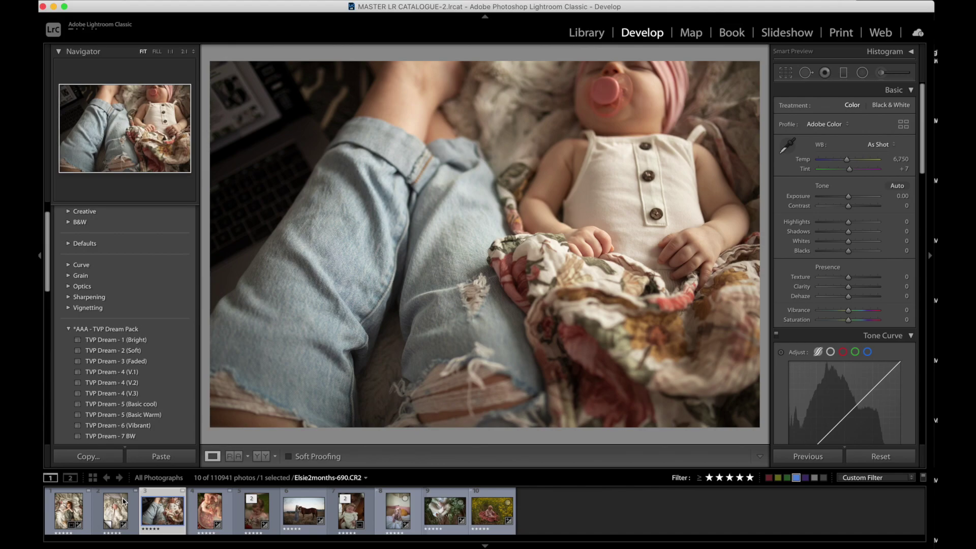
- Apply the TVP Dream - 3 (Faded) preset to the photo of the baby in the green romper and lower Exposure to -0.40
{"action": "left_click", "coordinate": [67, 507]}
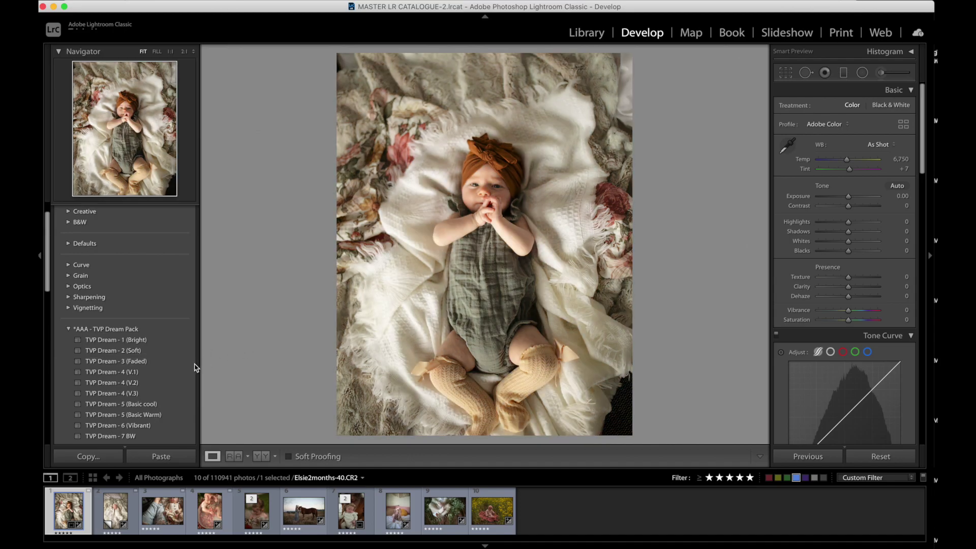
{"action": "left_click", "coordinate": [175, 363]}
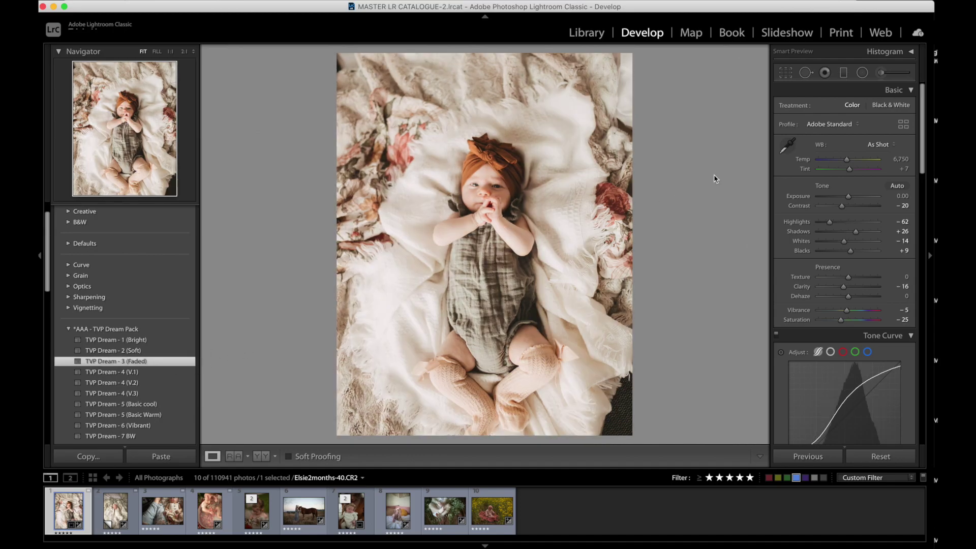
{"action": "key", "text": "minus"}
{"action": "key", "text": "minus"}
{"action": "key", "text": "minus"}
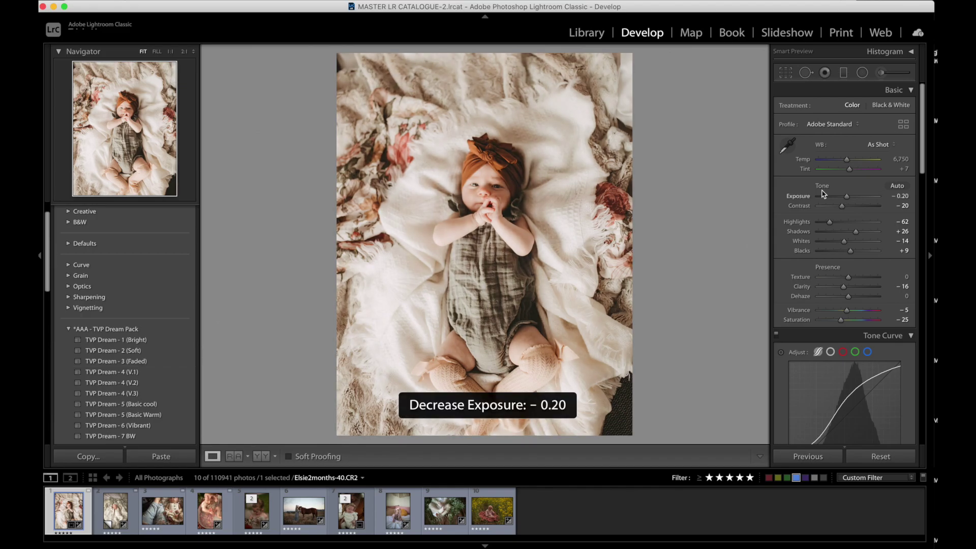
- Set Highlights to -76, Shadows to +56, Whites to -60 and Temp to 5,891 on the romper photo
{"action": "left_click_drag", "start_coordinate": [829, 222], "coordinate": [865, 232]}
{"action": "left_click", "coordinate": [831, 241]}
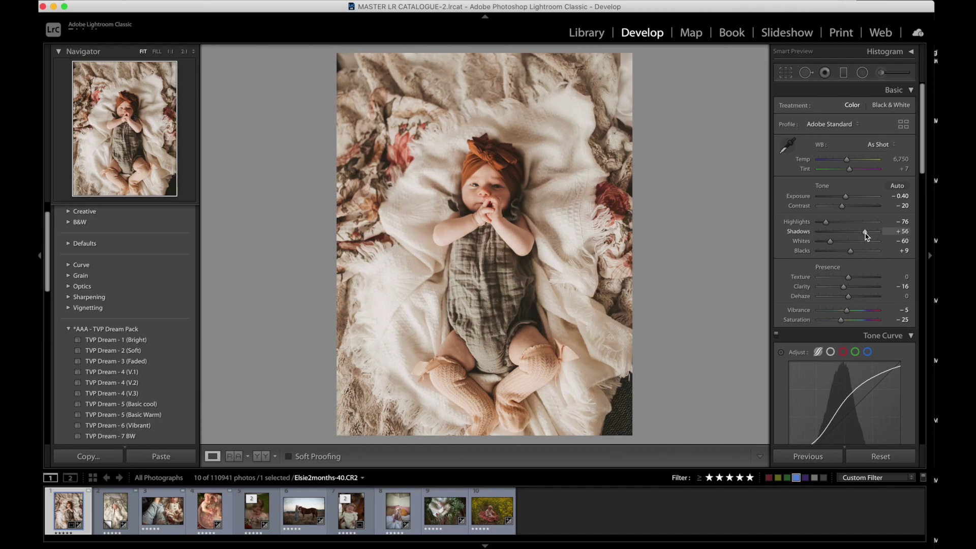
{"action": "left_click_drag", "start_coordinate": [846, 160], "coordinate": [841, 160]}
- Compare the edited romper photo with its before version several times
{"action": "key", "text": "backslash"}
{"action": "key", "text": "backslash"}
{"action": "key", "text": "backslash"}
{"action": "key", "text": "backslash"}
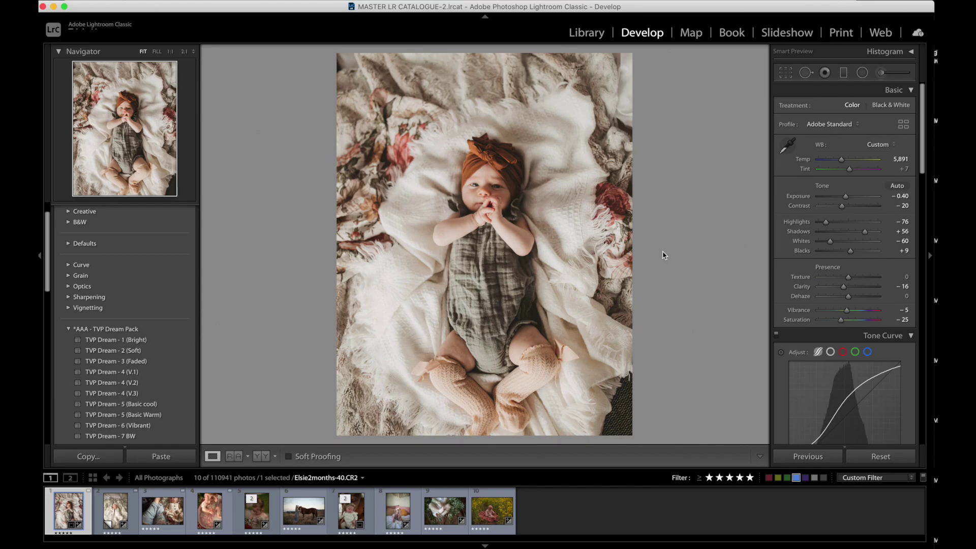
{"action": "key", "text": "backslash"}
{"action": "key", "text": "backslash"}
{"action": "key", "text": "backslash"}
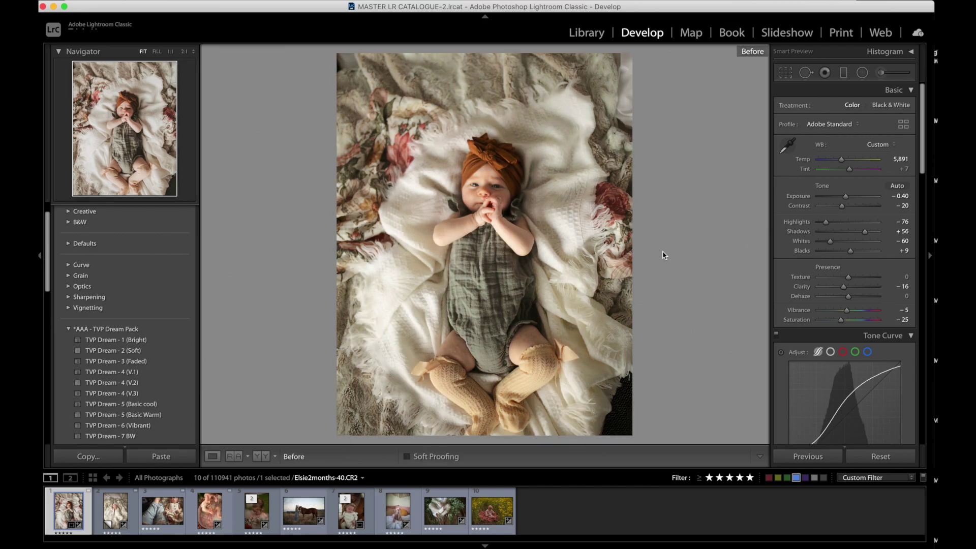
{"action": "key", "text": "backslash"}
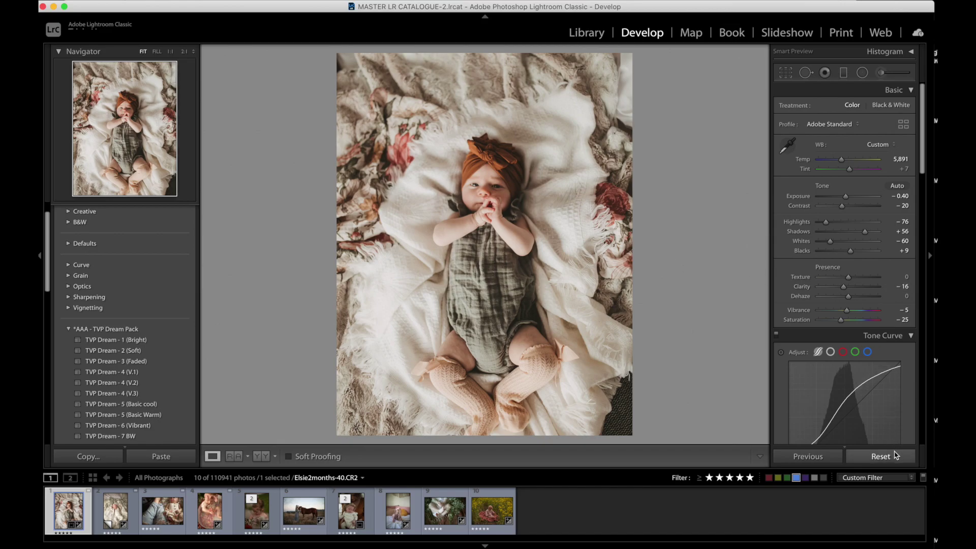
- Undo the temperature, tone and exposure adjustments and the TVP Dream - 3 (Faded) preset on the romper photo
{"action": "key", "text": "super+z"}
{"action": "key", "text": "super+z"}
{"action": "key", "text": "super+z"}
{"action": "key", "text": "super+z"}
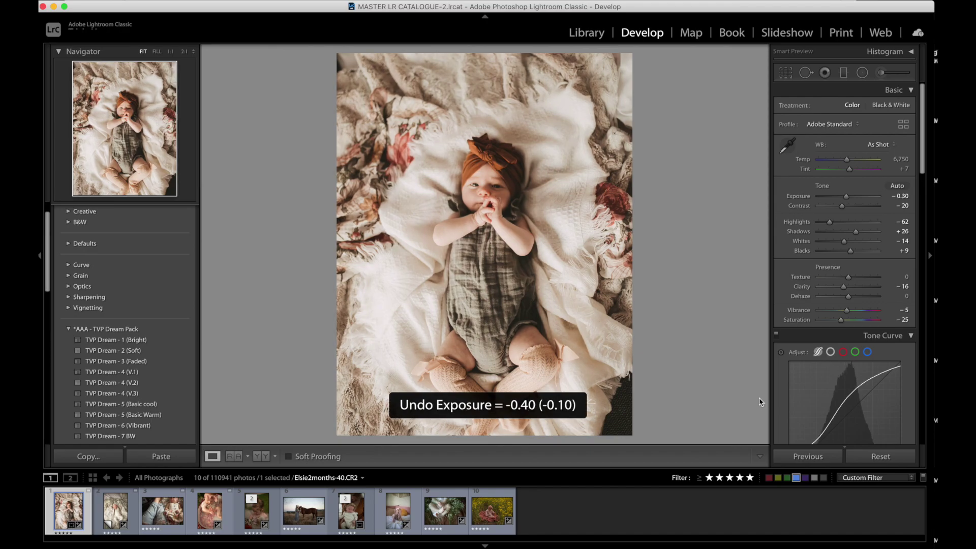
{"action": "key", "text": "super+z"}
{"action": "key", "text": "super+z"}
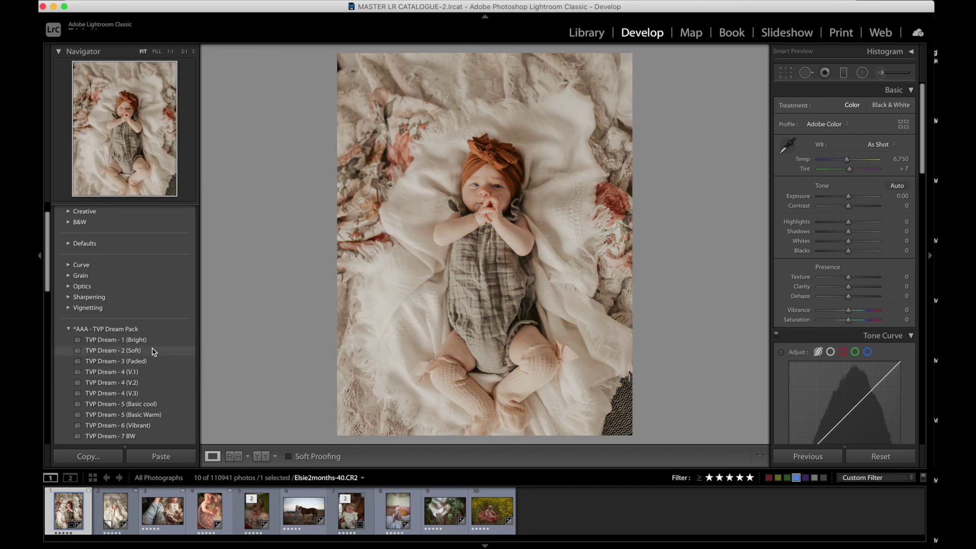
- Apply the TVP Dream - 2 (Soft) preset to the romper photo and compare it with the before version
{"action": "left_click", "coordinate": [153, 351]}
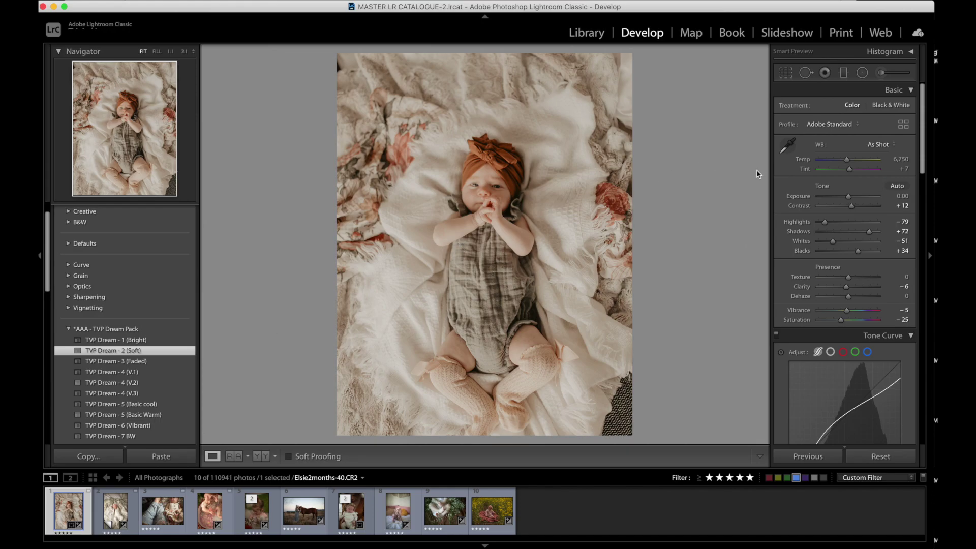
{"action": "key", "text": "backslash"}
{"action": "key", "text": "backslash"}
{"action": "key", "text": "backslash"}
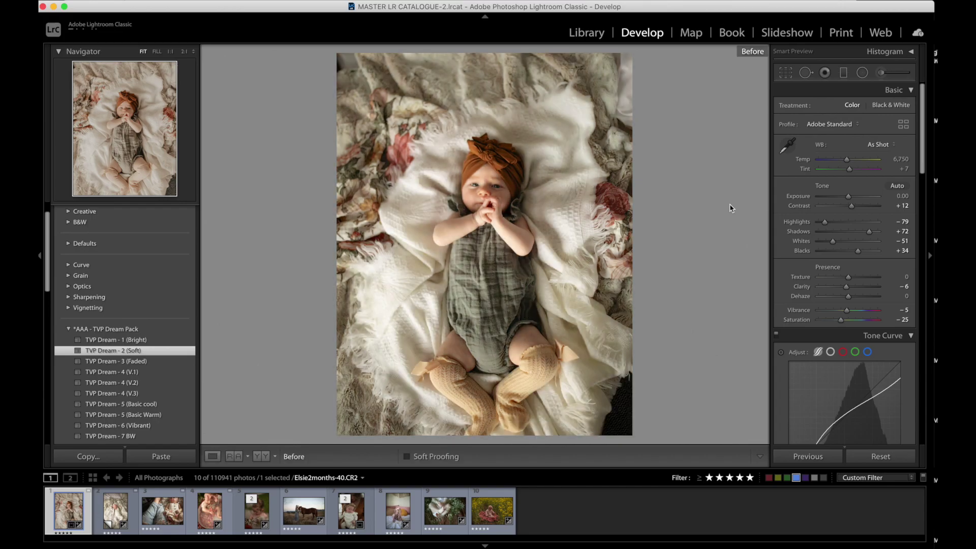
{"action": "key", "text": "backslash"}
{"action": "key", "text": "backslash"}
{"action": "key", "text": "backslash"}
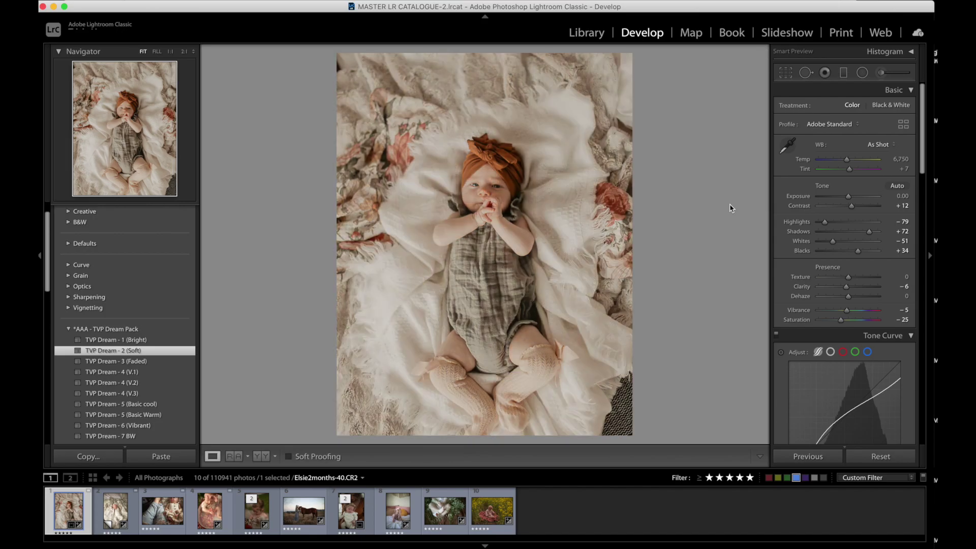
- Set the romper photo's Exposure to -0.20, Temp to 5,871, Contrast to +4, Highlights to -80, Shadows to +67, Whites to -74 and Blacks to +21
{"action": "key", "text": "minus"}
{"action": "key", "text": "minus"}
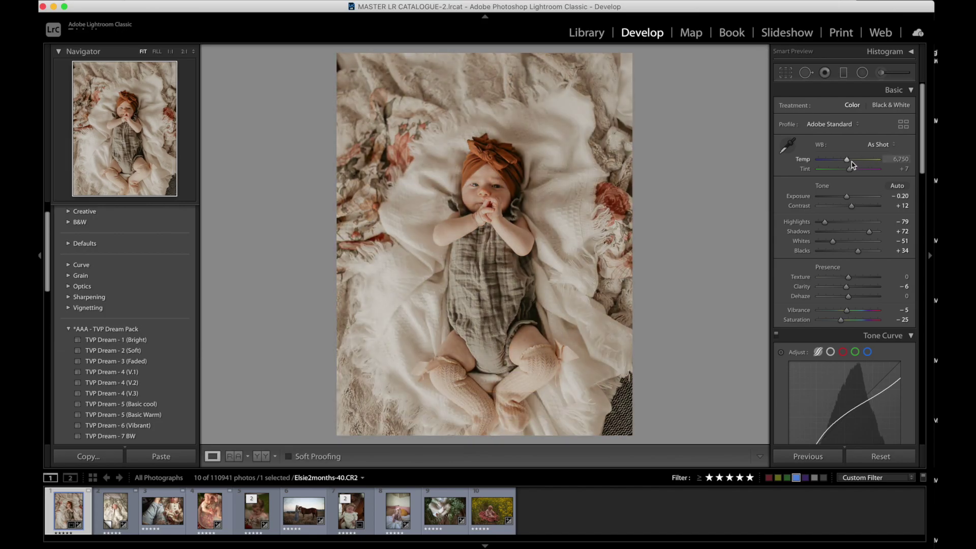
{"action": "left_click_drag", "start_coordinate": [847, 160], "coordinate": [841, 161]}
{"action": "left_click", "coordinate": [825, 242]}
{"action": "left_click_drag", "start_coordinate": [857, 251], "coordinate": [866, 232]}
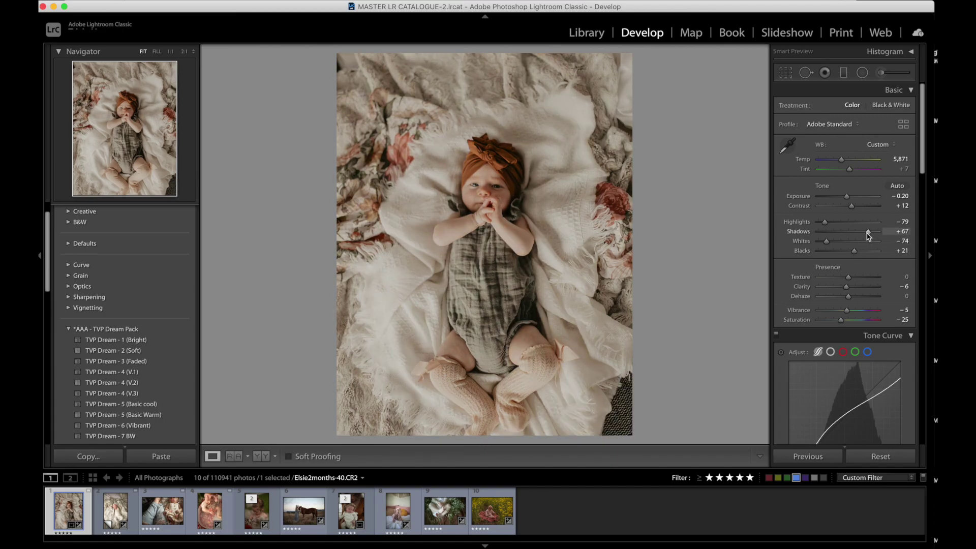
{"action": "left_click_drag", "start_coordinate": [853, 207], "coordinate": [813, 224]}
- Compare the fine-tuned romper photo with its before version several times
{"action": "key", "text": "backslash"}
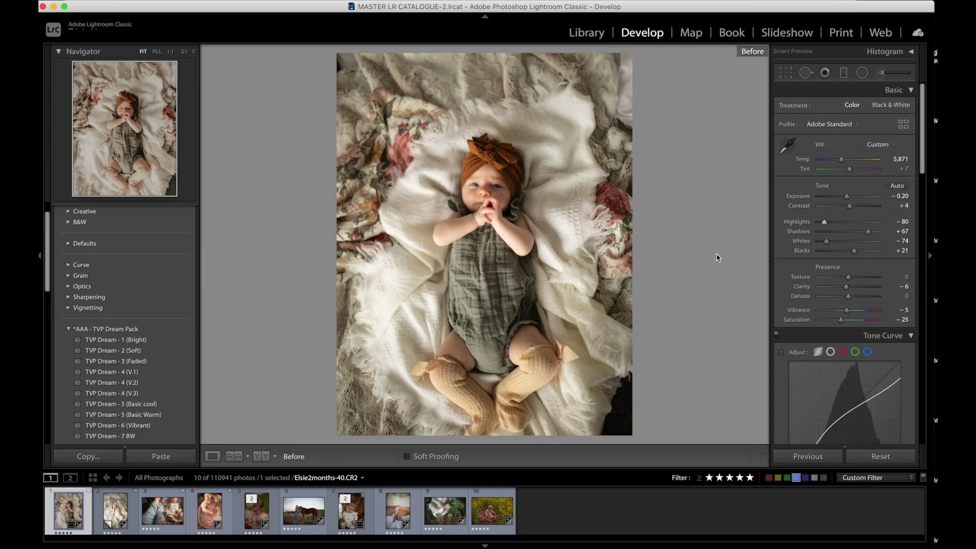
{"action": "key", "text": "backslash"}
{"action": "key", "text": "backslash"}
{"action": "key", "text": "backslash"}
{"action": "key", "text": "backslash"}
{"action": "key", "text": "backslash"}
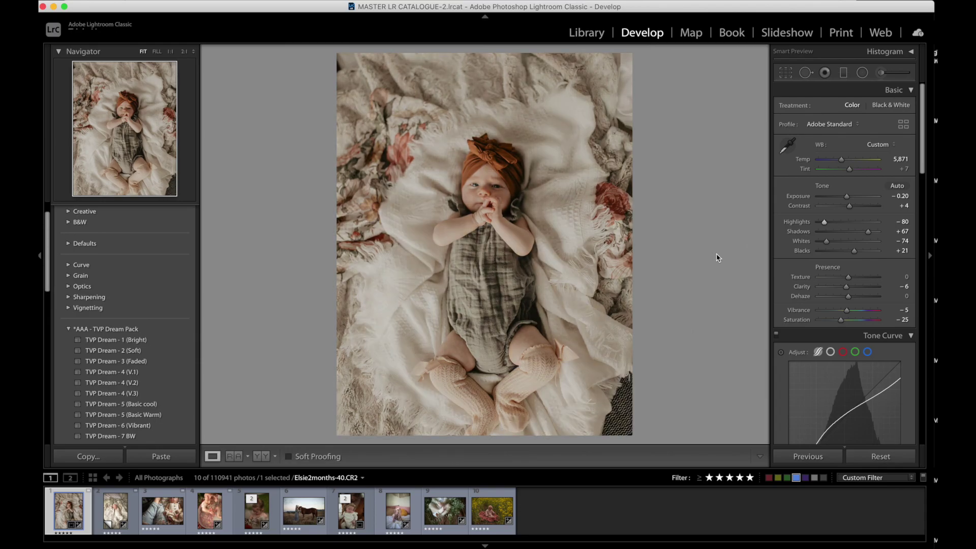
{"action": "key", "text": "backslash"}
{"action": "key", "text": "backslash"}
- Apply TVP Dream - 2 (Soft) to the sleeping baby photo with Exposure -0.30, Shadows +64, Blacks +22 and Temp 6,061
{"action": "key", "text": "Right"}
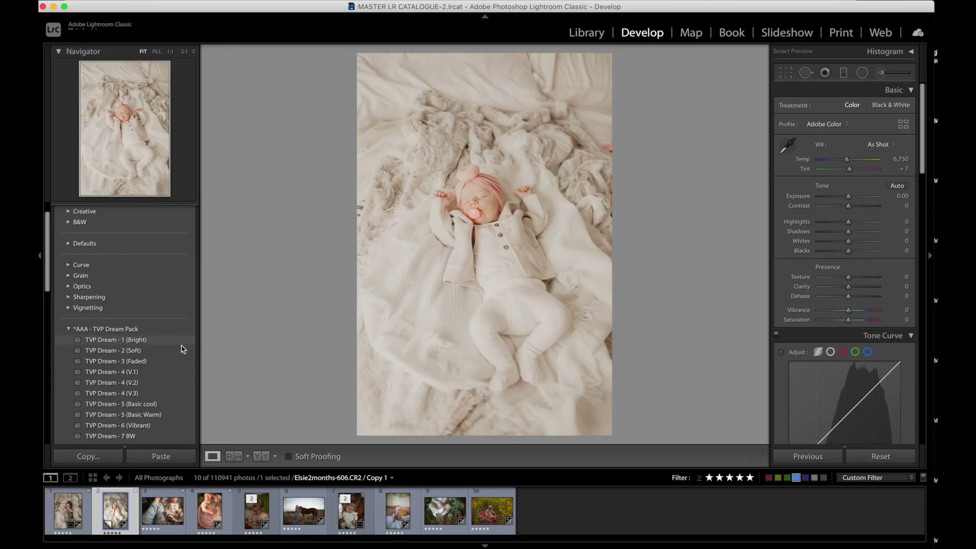
{"action": "left_click", "coordinate": [181, 352]}
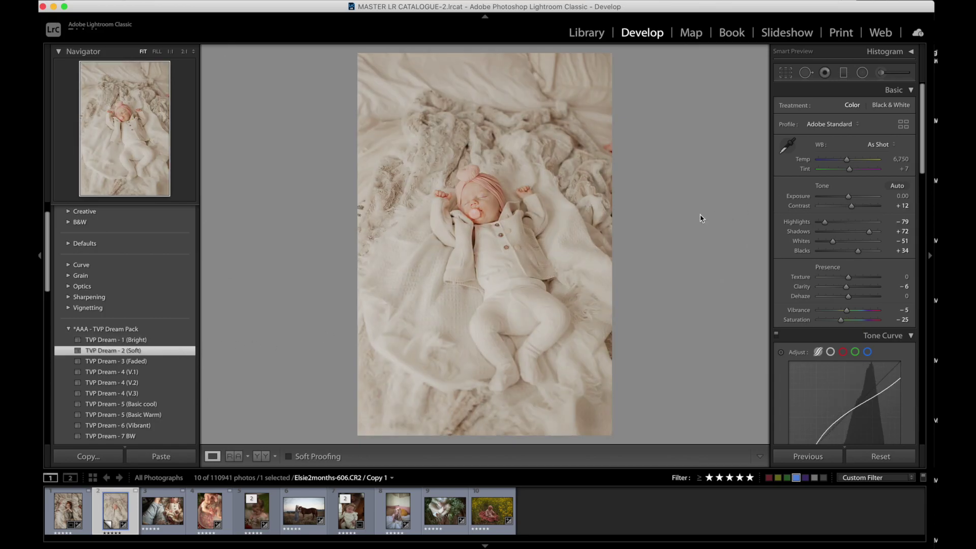
{"action": "key", "text": "minus"}
{"action": "key", "text": "minus"}
{"action": "key", "text": "minus"}
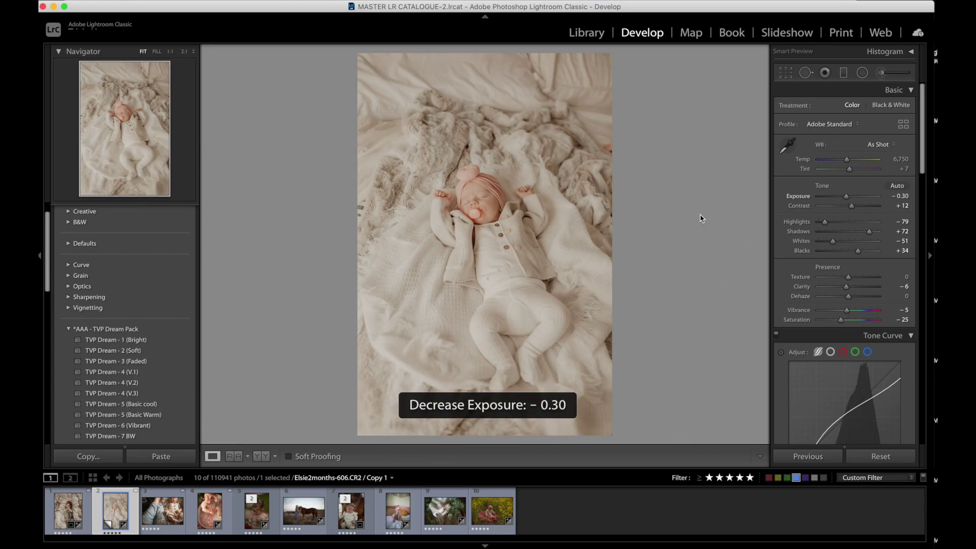
{"action": "left_click_drag", "start_coordinate": [857, 252], "coordinate": [866, 233]}
{"action": "left_click_drag", "start_coordinate": [845, 159], "coordinate": [841, 160]}
- Copy the sleeping baby photo's settings, reset it to view the original, and paste the settings back
{"action": "key", "text": "super+shift+c"}
{"action": "key", "text": "Return"}
{"action": "left_click", "coordinate": [872, 458]}
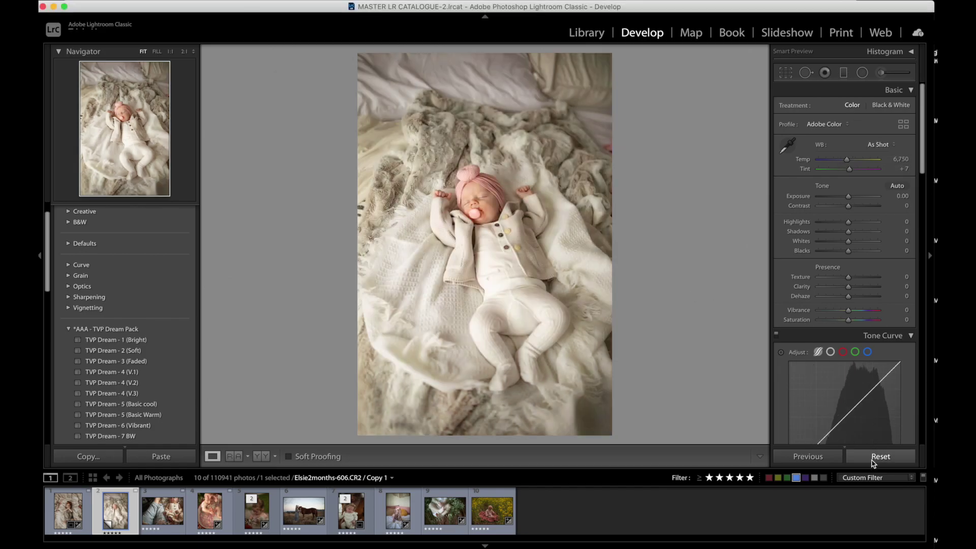
{"action": "key", "text": "super+shift+v"}
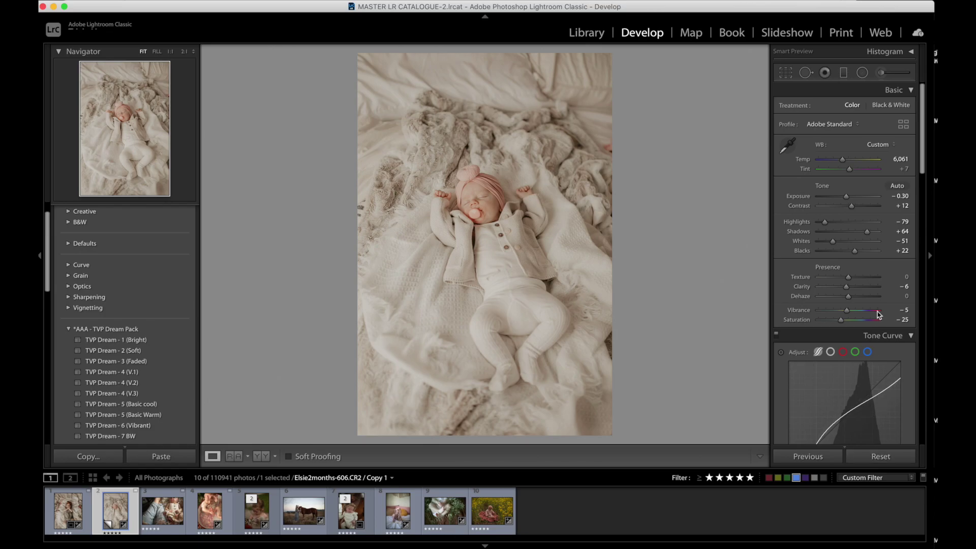
- Set Blacks to +7 and Temp to 5,652 on the sleeping baby photo, briefly resetting it between the changes to check the original
{"action": "left_click_drag", "start_coordinate": [854, 251], "coordinate": [851, 256]}
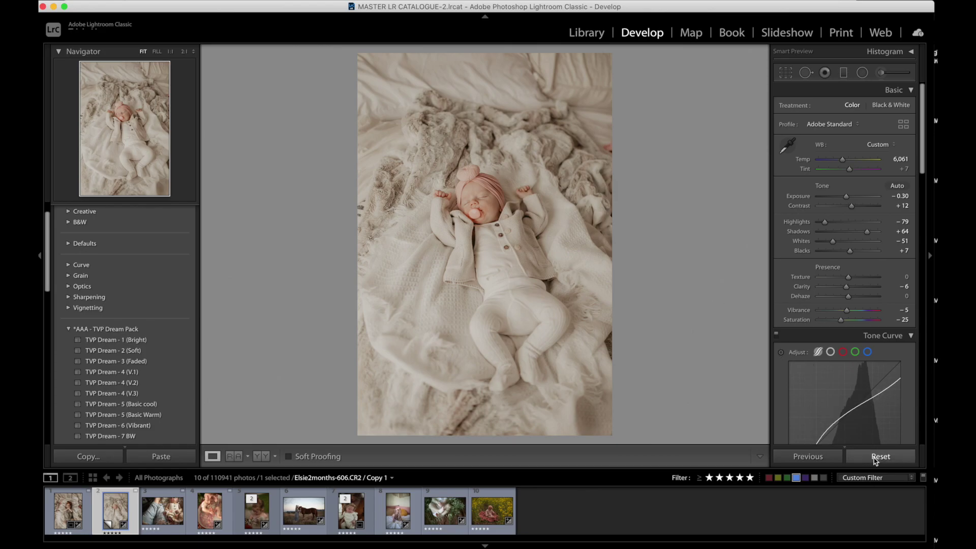
{"action": "left_click", "coordinate": [876, 458]}
{"action": "key", "text": "super+z"}
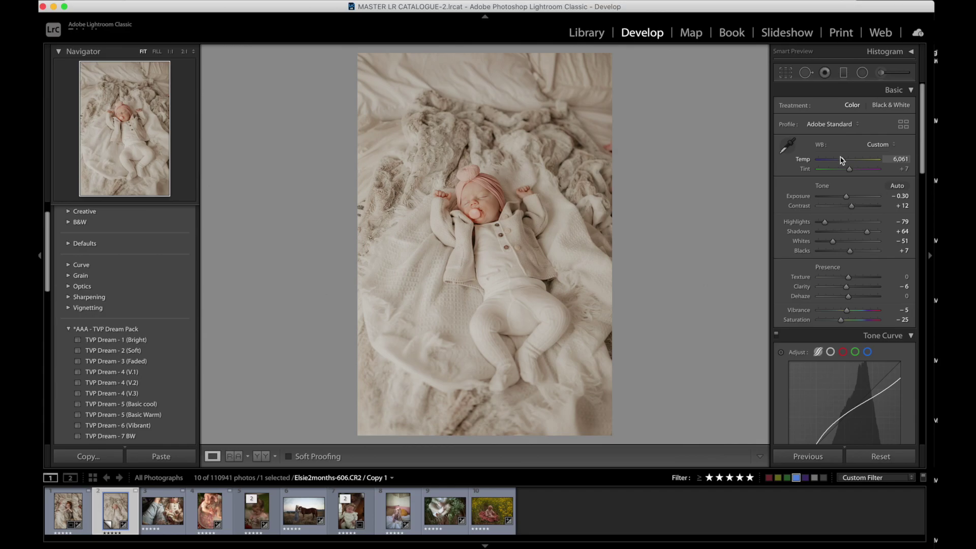
{"action": "left_click_drag", "start_coordinate": [842, 160], "coordinate": [841, 161]}
- Copy the updated settings, reset the sleeping baby photo for another look at the original, and paste them back
{"action": "key", "text": "super+shift+c"}
{"action": "key", "text": "Return"}
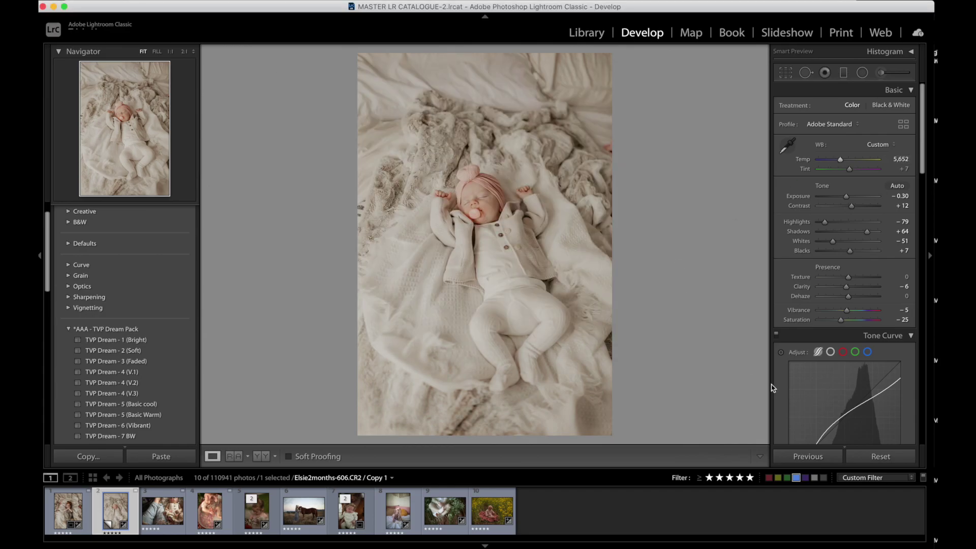
{"action": "left_click", "coordinate": [881, 456]}
{"action": "key", "text": "super+shift+v"}
- Apply TVP Dream - 2 (Soft) to the ripped jeans photo with Temp 5,715 and Exposure -0.15, and compare with the before version
{"action": "key", "text": "Right"}
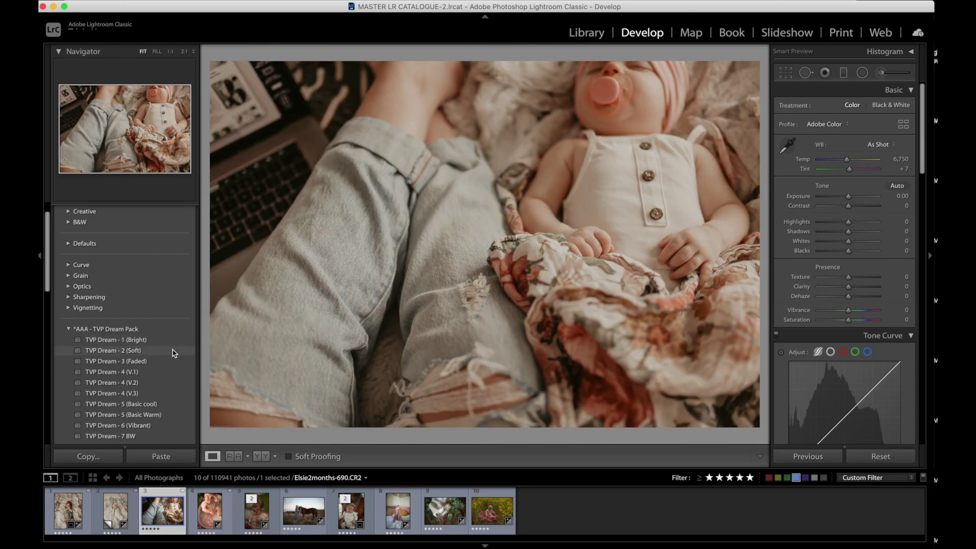
{"action": "left_click", "coordinate": [174, 351]}
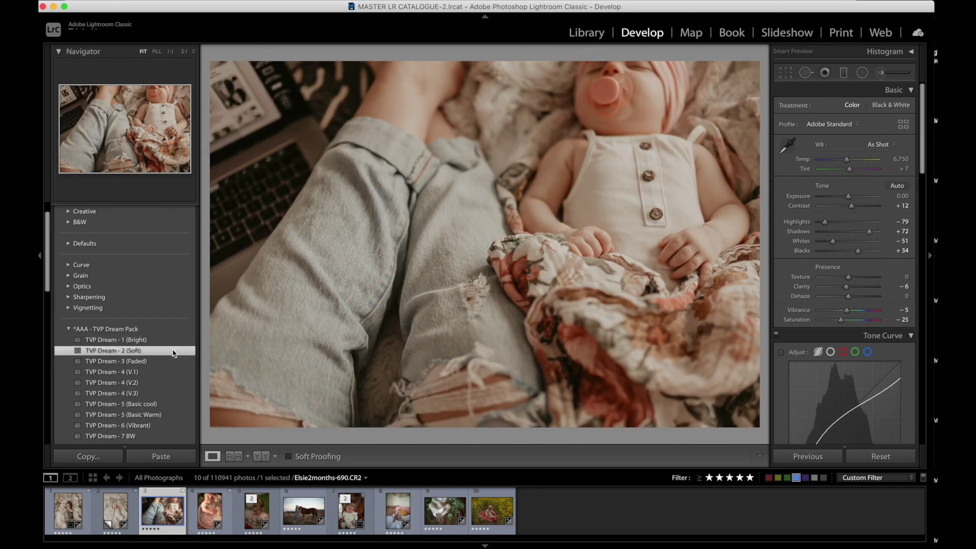
{"action": "left_click_drag", "start_coordinate": [847, 161], "coordinate": [841, 163]}
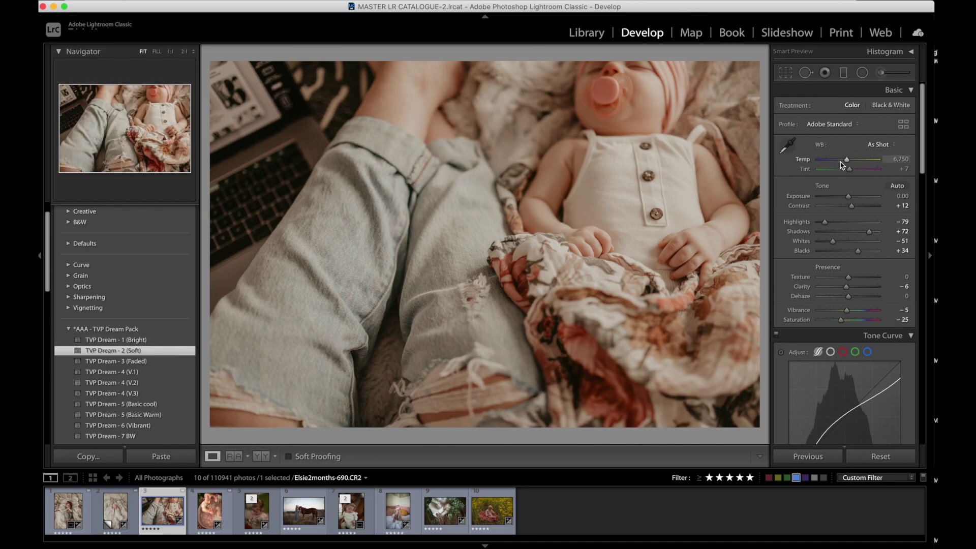
{"action": "left_click_drag", "start_coordinate": [847, 196], "coordinate": [847, 201]}
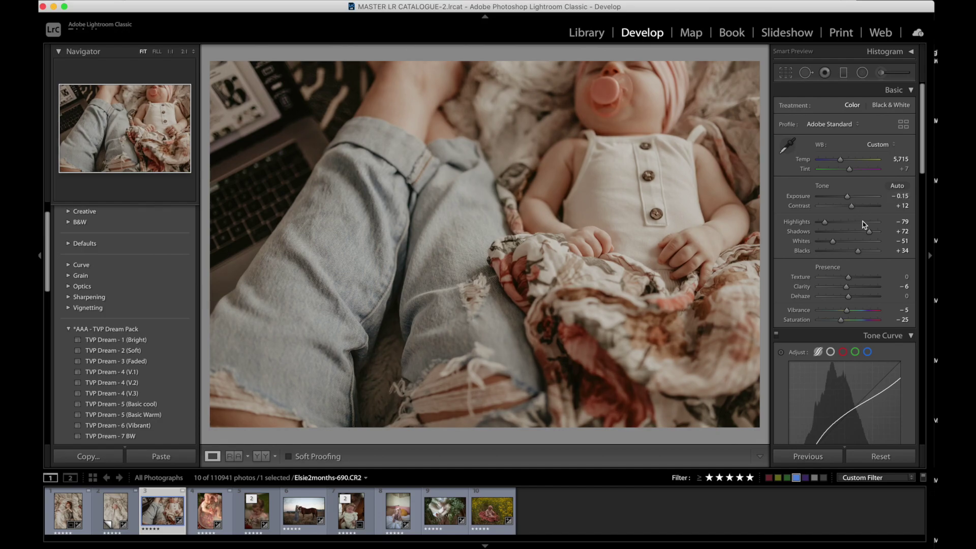
{"action": "key", "text": "backslash"}
{"action": "key", "text": "backslash"}
- Raise the Blue and Aqua saturation in the HSL settings of the ripped jeans photo
{"action": "scroll", "coordinate": [823, 272], "scroll_direction": "down", "scroll_amount": 8}
{"action": "scroll", "coordinate": [823, 272], "scroll_direction": "down", "scroll_amount": 3}
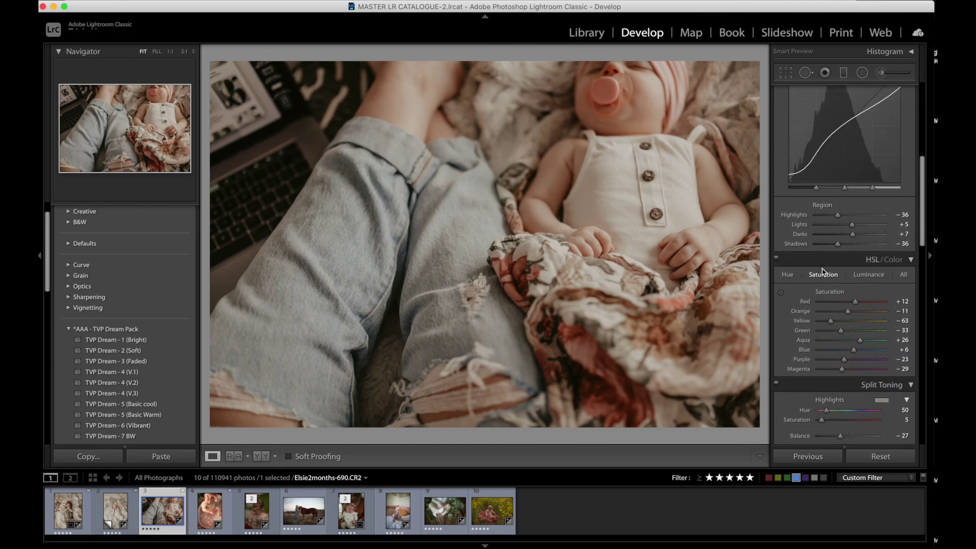
{"action": "left_click_drag", "start_coordinate": [862, 353], "coordinate": [874, 340]}
{"action": "scroll", "coordinate": [814, 356], "scroll_direction": "up", "scroll_amount": 10}
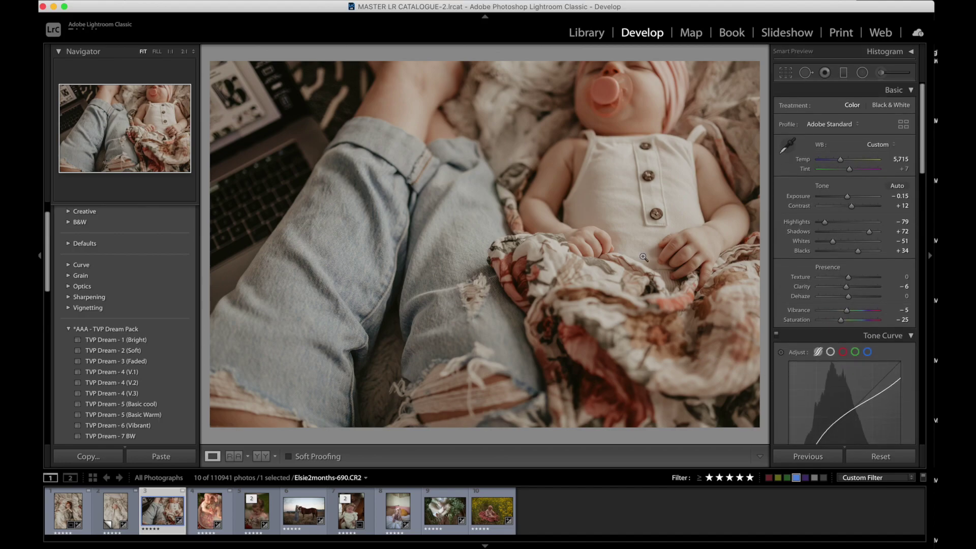
- Compare the ripped jeans photo before and after the edit and inspect it at 1:1 zoom
{"action": "key", "text": "backslash"}
{"action": "key", "text": "backslash"}
{"action": "key", "text": "backslash"}
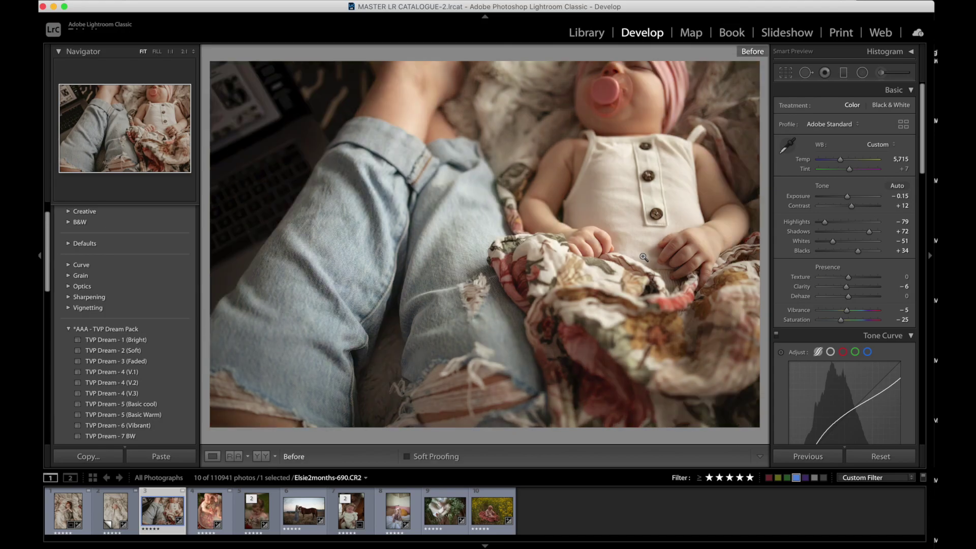
{"action": "key", "text": "backslash"}
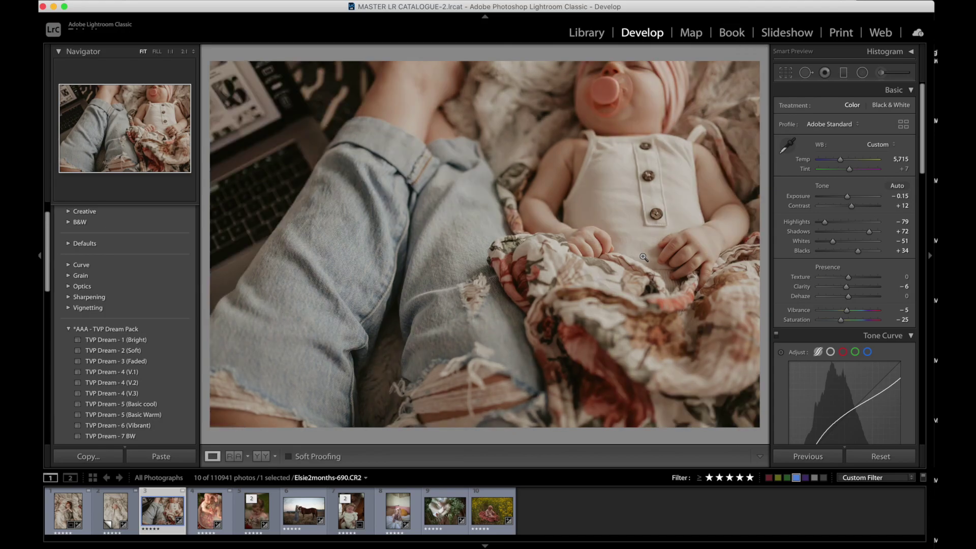
{"action": "left_click", "coordinate": [706, 259]}
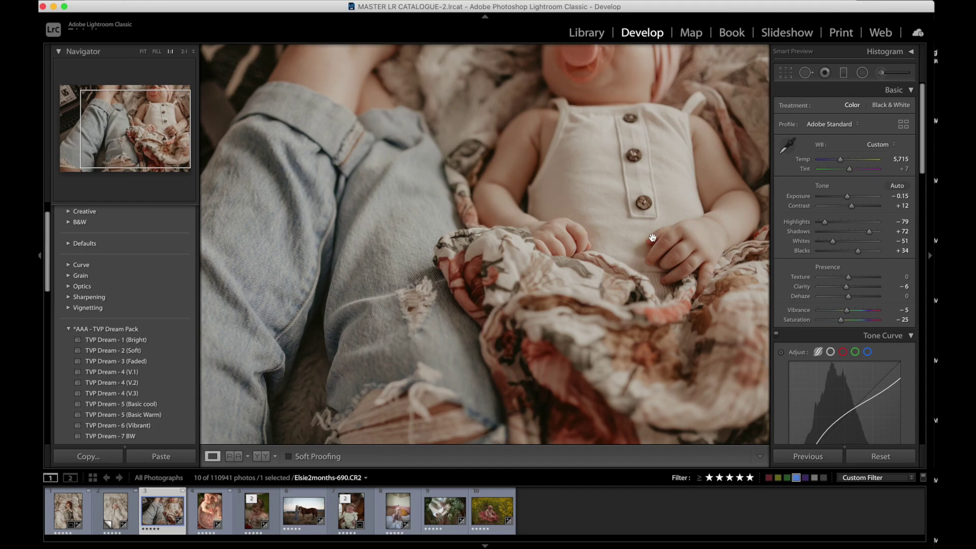
{"action": "left_click", "coordinate": [695, 243]}
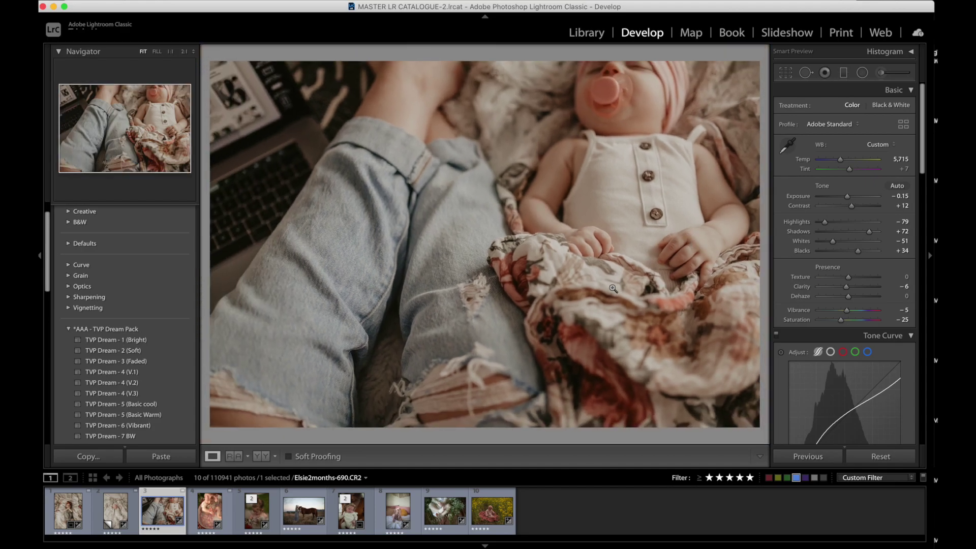
- Apply the TVP Dream - 3 (Faded) preset to the petal bath photo and compare it with the before version
{"action": "key", "text": "Right"}
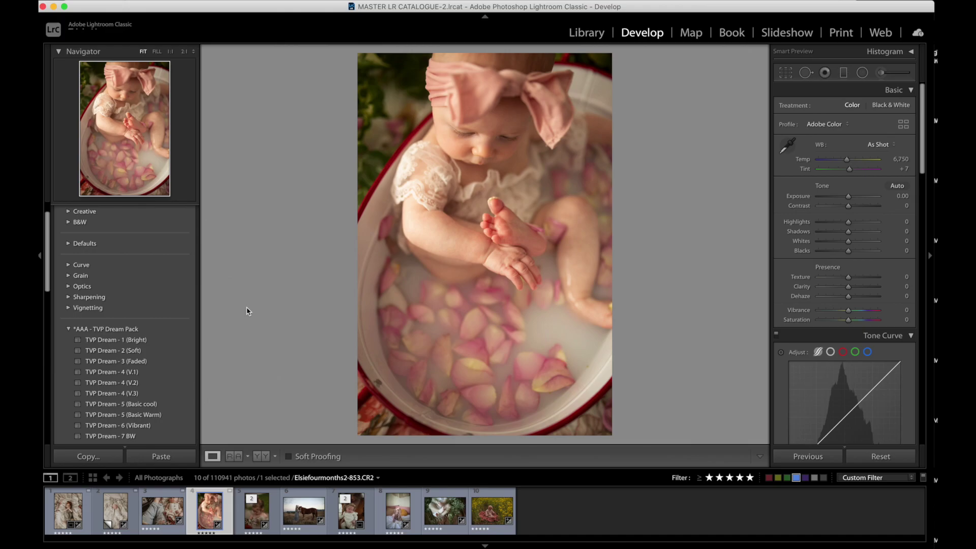
{"action": "left_click", "coordinate": [189, 365]}
{"action": "key", "text": "backslash"}
{"action": "key", "text": "backslash"}
- Set the petal bath photo's Exposure to -0.40, Temp to 5,539, Highlights to -82, Contrast to -10 and Whites to -73, checking against the before version
{"action": "left_click_drag", "start_coordinate": [848, 197], "coordinate": [845, 198]}
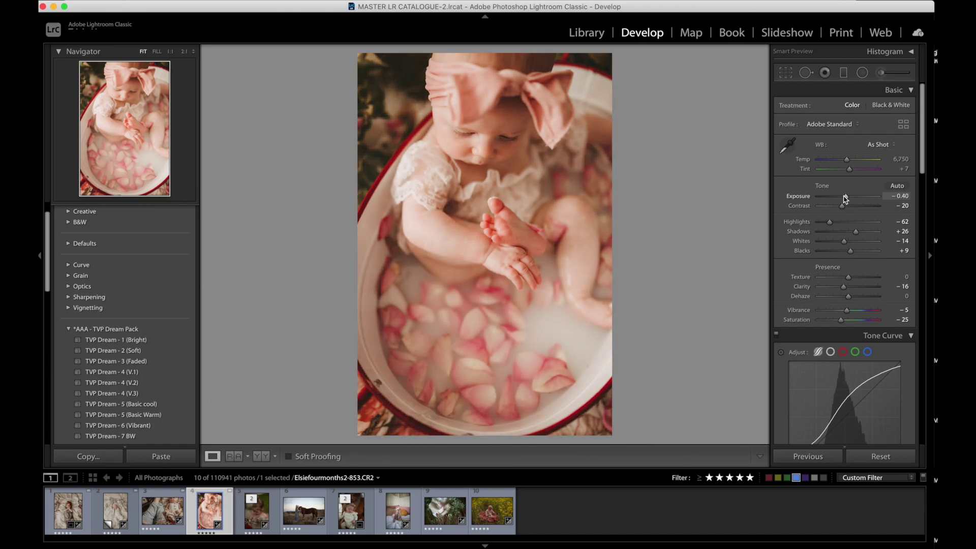
{"action": "left_click_drag", "start_coordinate": [846, 162], "coordinate": [839, 162]}
{"action": "key", "text": "backslash"}
{"action": "key", "text": "backslash"}
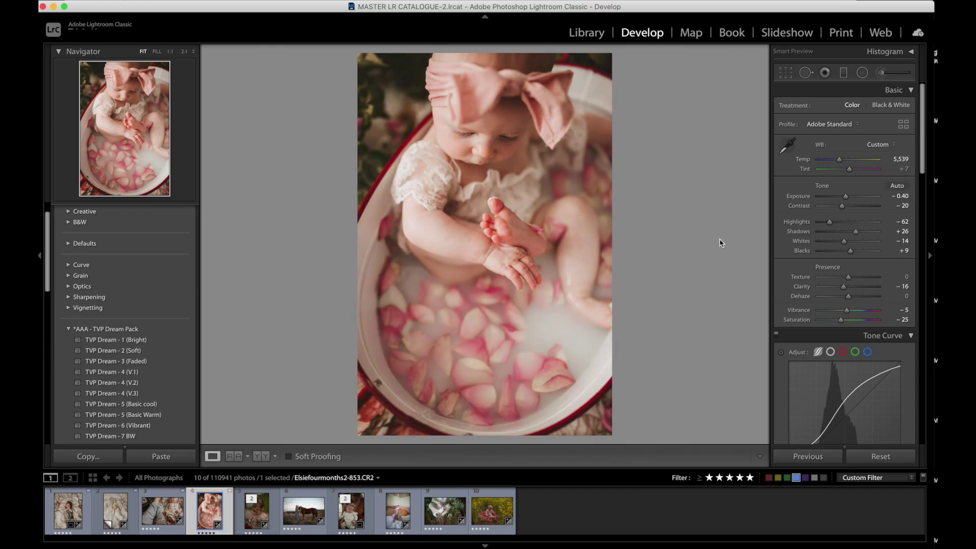
{"action": "left_click_drag", "start_coordinate": [828, 222], "coordinate": [847, 211]}
{"action": "left_click", "coordinate": [826, 241]}
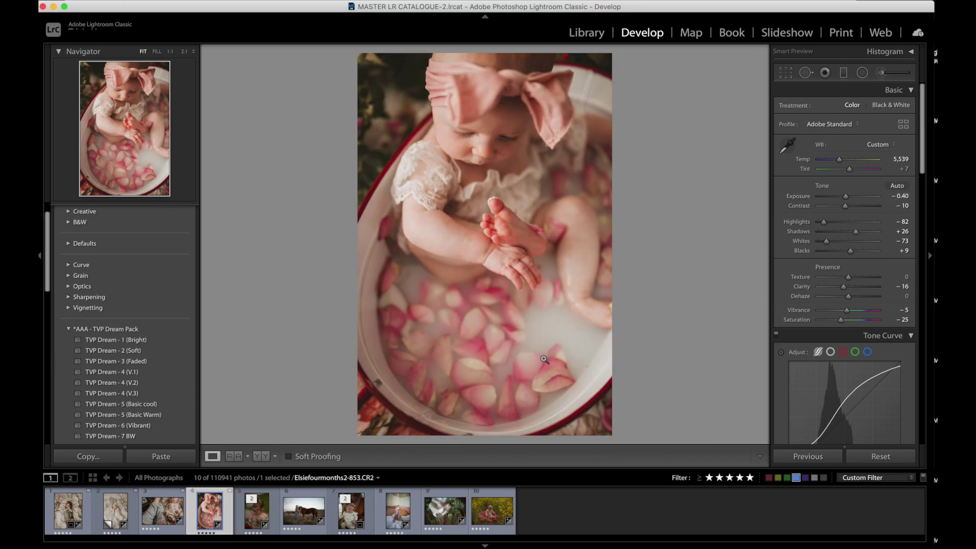
{"action": "left_click_drag", "start_coordinate": [864, 173], "coordinate": [862, 173]}
- Apply the TVP Dream - 4 (V.1) preset to the photo of the girl among blossoms and compare it with the before version
{"action": "key", "text": "Right"}
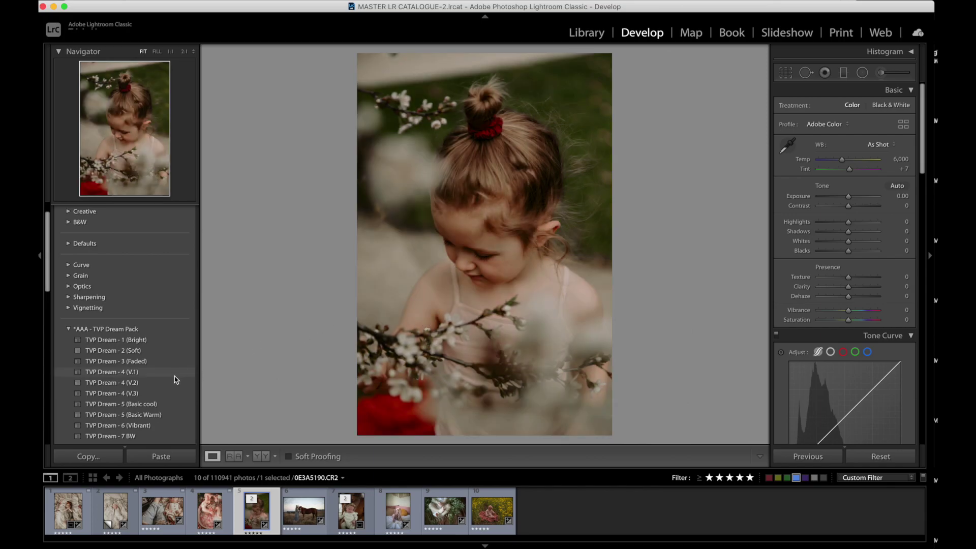
{"action": "left_click", "coordinate": [175, 377]}
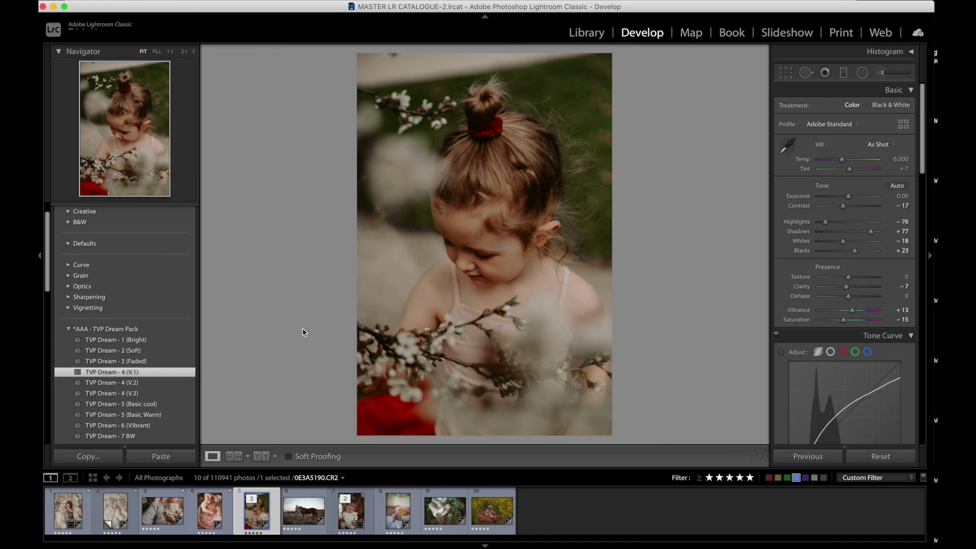
{"action": "key", "text": "backslash"}
{"action": "key", "text": "backslash"}
- Set the blossom photo's Temp to 5,402, Contrast to -24, Blacks to +31 and Whites to -45, and check against the before version
{"action": "left_click_drag", "start_coordinate": [842, 161], "coordinate": [839, 162]}
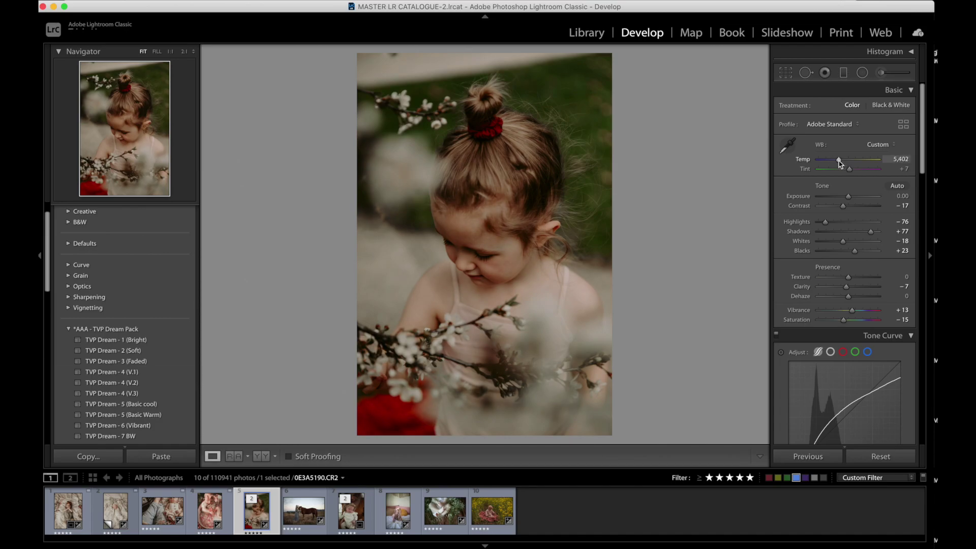
{"action": "left_click_drag", "start_coordinate": [845, 208], "coordinate": [841, 208]}
{"action": "left_click_drag", "start_coordinate": [855, 253], "coordinate": [858, 257]}
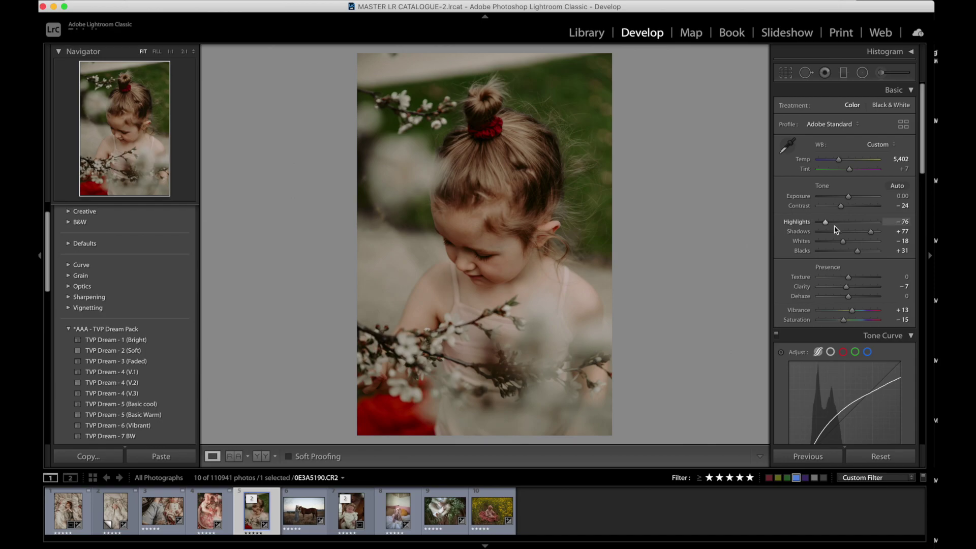
{"action": "left_click_drag", "start_coordinate": [843, 241], "coordinate": [834, 242]}
{"action": "key", "text": "backslash"}
{"action": "key", "text": "backslash"}
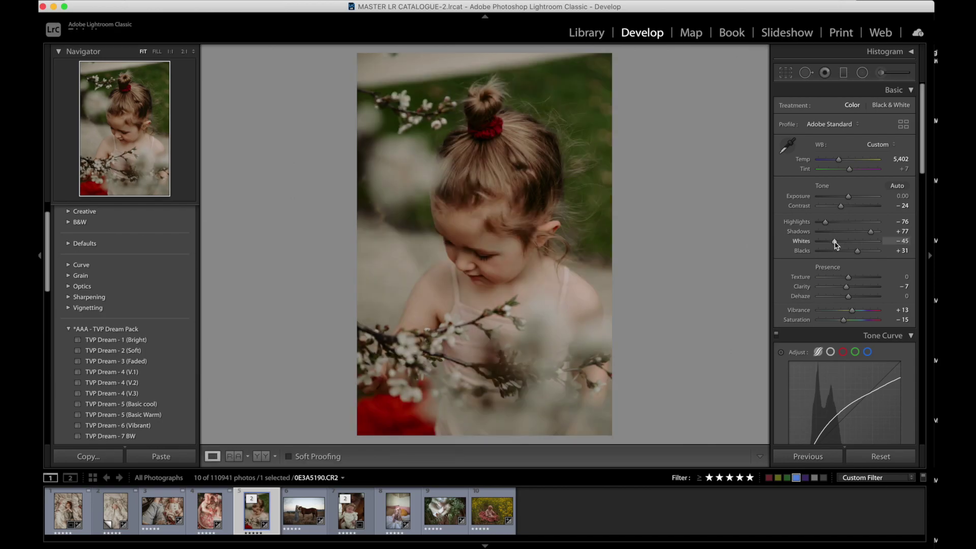
- Lower the blossom photo's Contrast to -37 and compare it with the before version
{"action": "left_click_drag", "start_coordinate": [841, 206], "coordinate": [836, 208]}
{"action": "key", "text": "backslash"}
{"action": "key", "text": "backslash"}
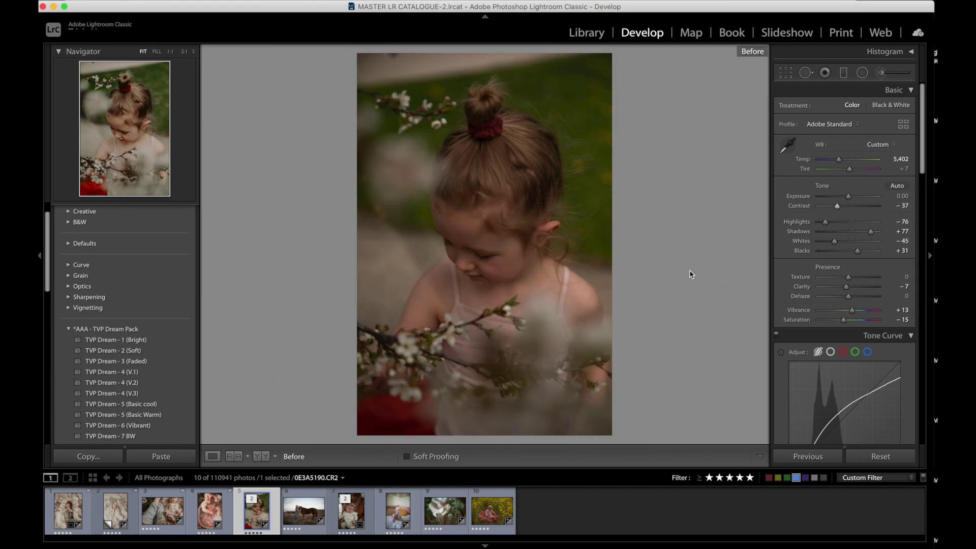
- Check the blossom photo's Vibrance and compare the finished edit with the before version
{"action": "key", "text": "backslash"}
{"action": "key", "text": "backslash"}
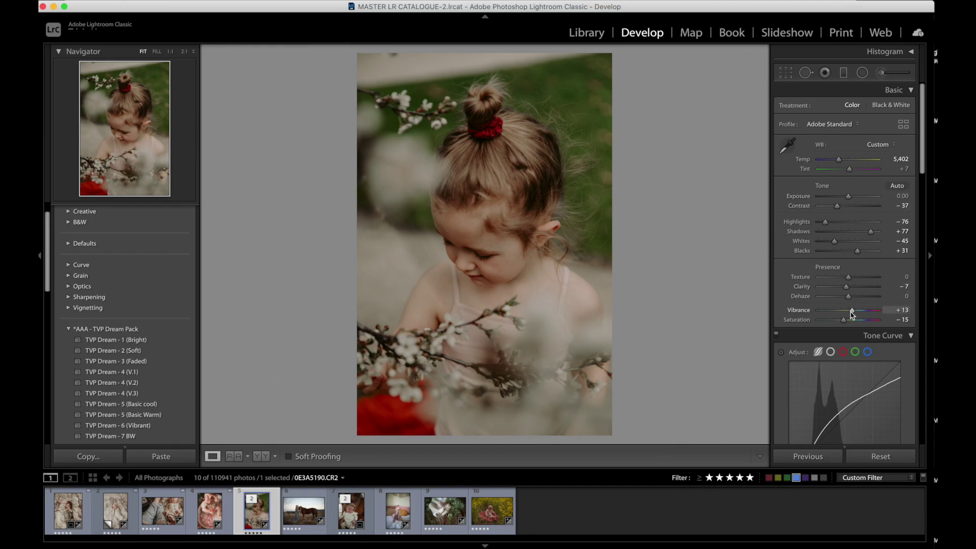
{"action": "left_click_drag", "start_coordinate": [851, 311], "coordinate": [851, 311]}
{"action": "key", "text": "backslash"}
{"action": "key", "text": "backslash"}
{"action": "key", "text": "backslash"}
{"action": "key", "text": "backslash"}
- Apply the TVP Dream - 3 (Faded) preset to the photo of the woman with the horse and compare it with the before version
{"action": "key", "text": "Right"}
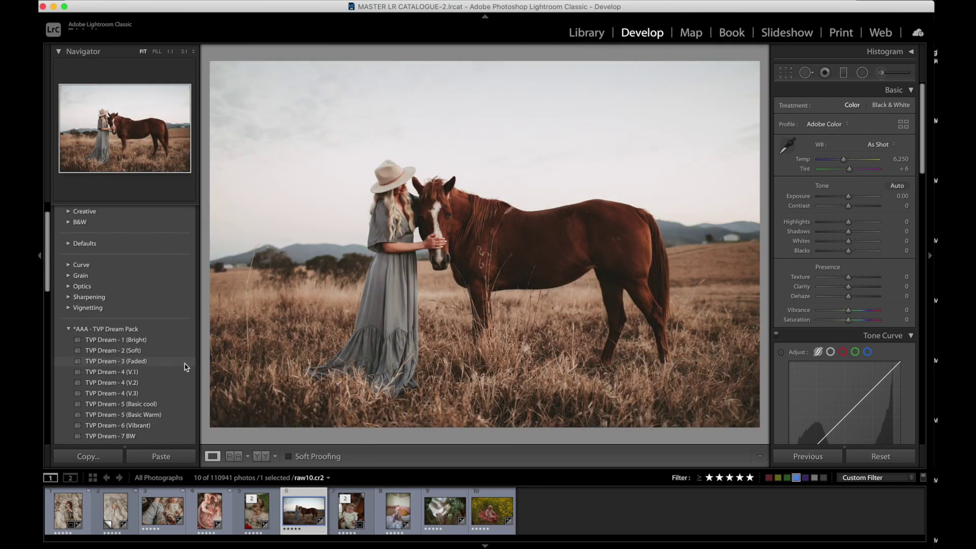
{"action": "left_click", "coordinate": [185, 364]}
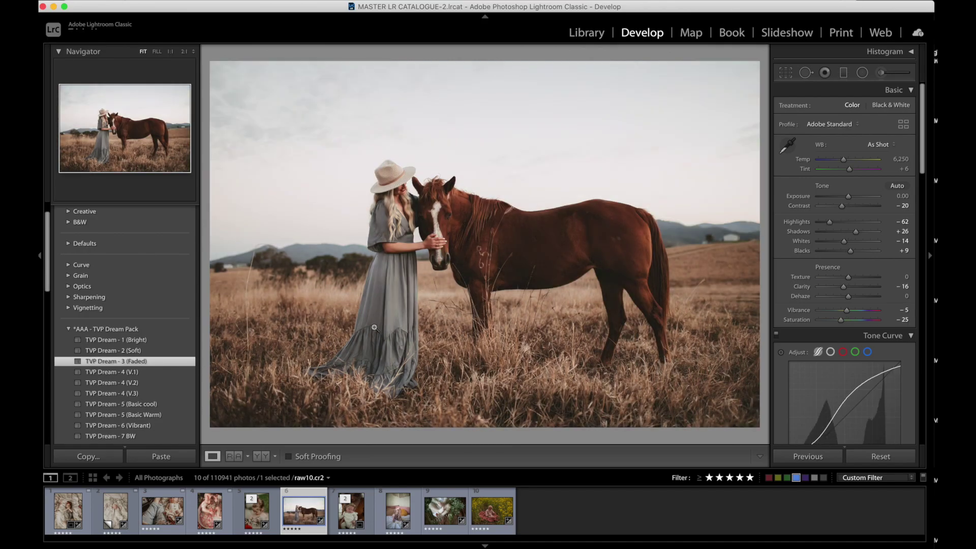
{"action": "key", "text": "backslash"}
{"action": "key", "text": "backslash"}
{"action": "key", "text": "backslash"}
{"action": "key", "text": "backslash"}
{"action": "key", "text": "backslash"}
{"action": "key", "text": "backslash"}
- Set the horse photo's Highlights to -79, Whites to -38, Exposure to -0.10 and Shadows to +45
{"action": "left_click_drag", "start_coordinate": [828, 224], "coordinate": [838, 246]}
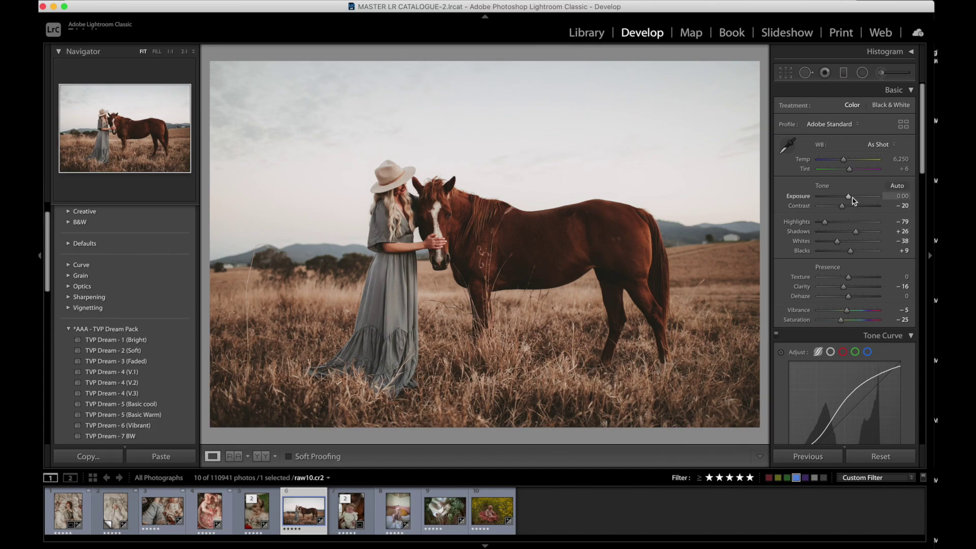
{"action": "left_click_drag", "start_coordinate": [853, 200], "coordinate": [862, 233]}
- Add a graduated filter with Exposure -0.44 from the upper sky down to the horse's chest
{"action": "left_click", "coordinate": [843, 73]}
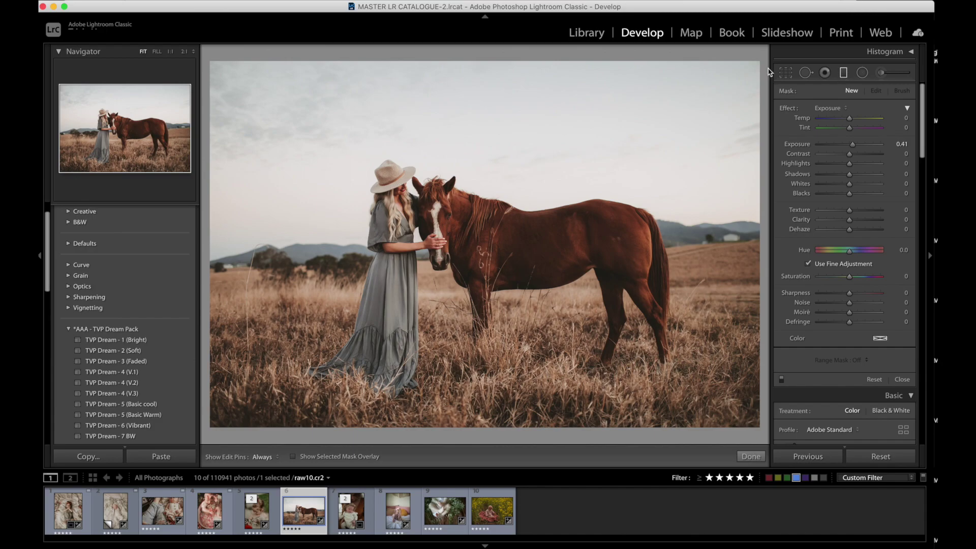
{"action": "left_click_drag", "start_coordinate": [852, 145], "coordinate": [846, 145]}
{"action": "left_click_drag", "start_coordinate": [488, 87], "coordinate": [465, 282]}
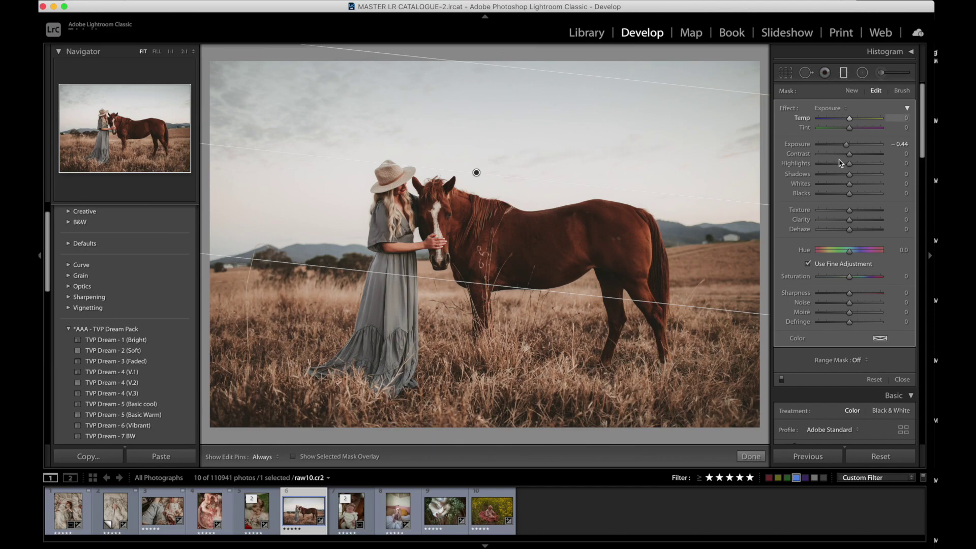
- Set the sky gradient's Highlights to -34, Whites to -15, Temp to -15 and Tint to 11, and compare the photo with the before version
{"action": "left_click_drag", "start_coordinate": [849, 164], "coordinate": [845, 184]}
{"action": "left_click_drag", "start_coordinate": [848, 119], "coordinate": [855, 129]}
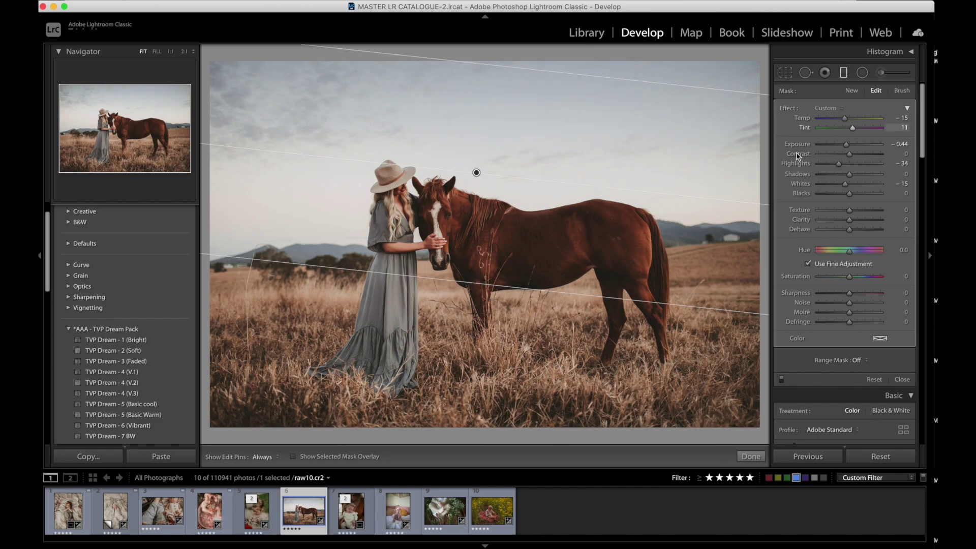
{"action": "key", "text": "m"}
{"action": "key", "text": "backslash"}
{"action": "key", "text": "backslash"}
{"action": "key", "text": "backslash"}
{"action": "key", "text": "backslash"}
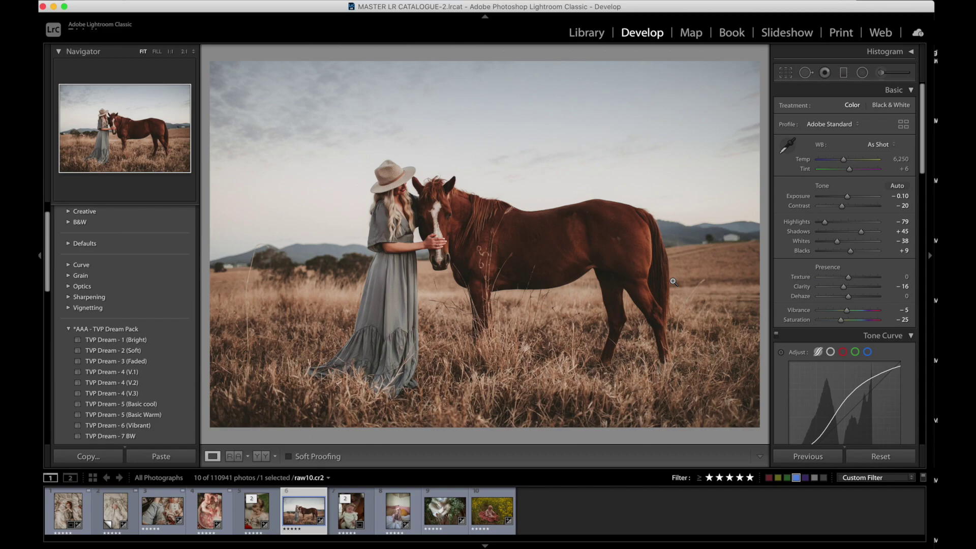
- Apply the TVP Dream - 5 (Basic Warm) preset to the photo of the mother holding the baby and compare it with the before version
{"action": "key", "text": "Right"}
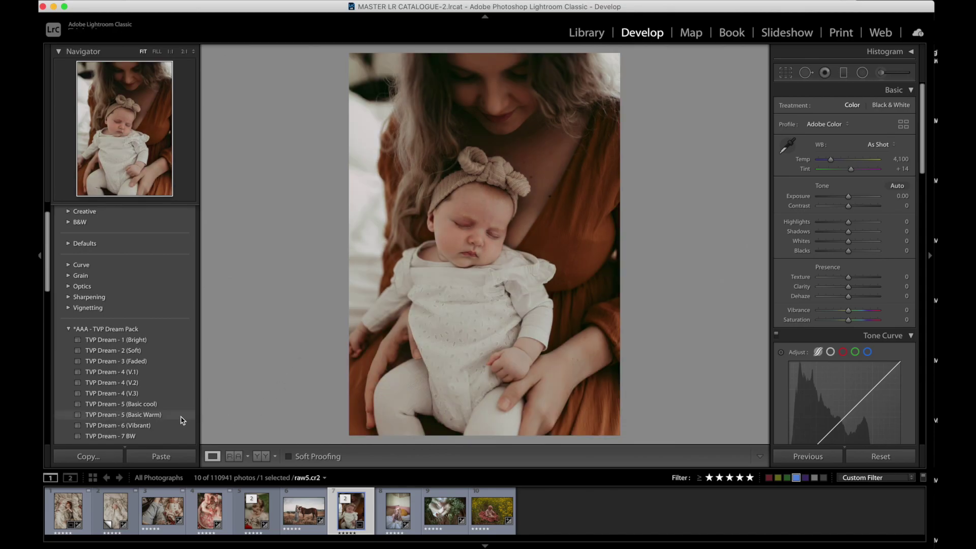
{"action": "left_click", "coordinate": [182, 420]}
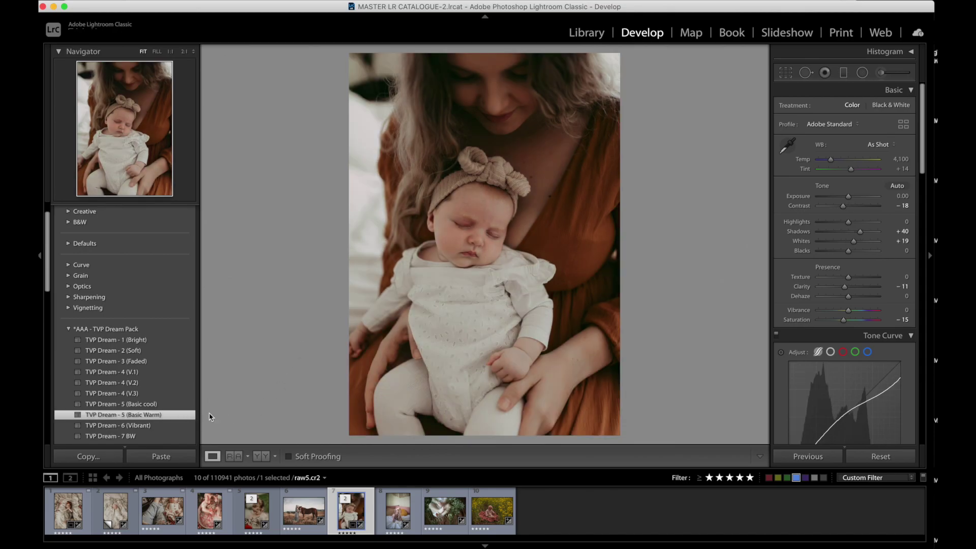
{"action": "key", "text": "backslash"}
{"action": "key", "text": "backslash"}
{"action": "key", "text": "backslash"}
{"action": "key", "text": "backslash"}
- Raise the mother and baby photo's Exposure to +0.25 and compare it with the before version
{"action": "left_click_drag", "start_coordinate": [848, 198], "coordinate": [849, 198]}
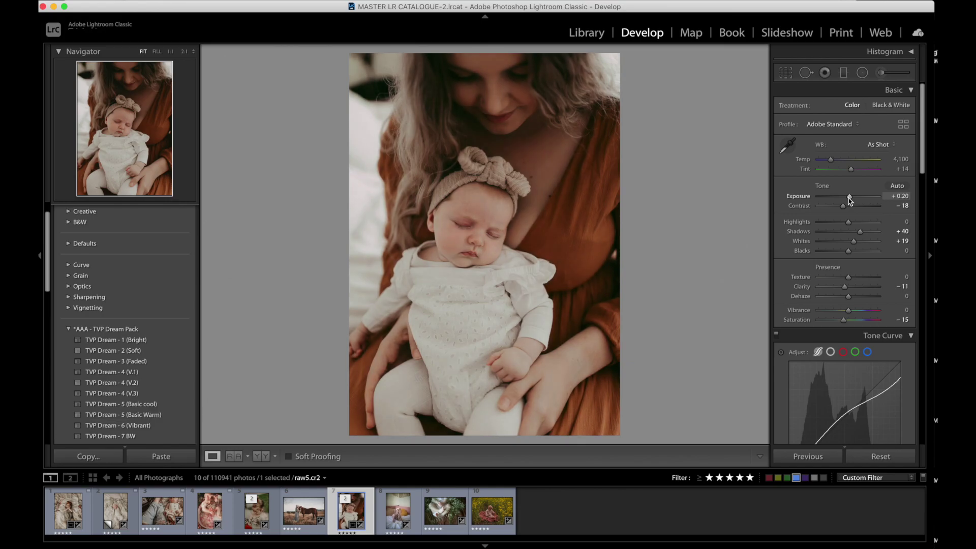
{"action": "key", "text": "backslash"}
{"action": "key", "text": "backslash"}
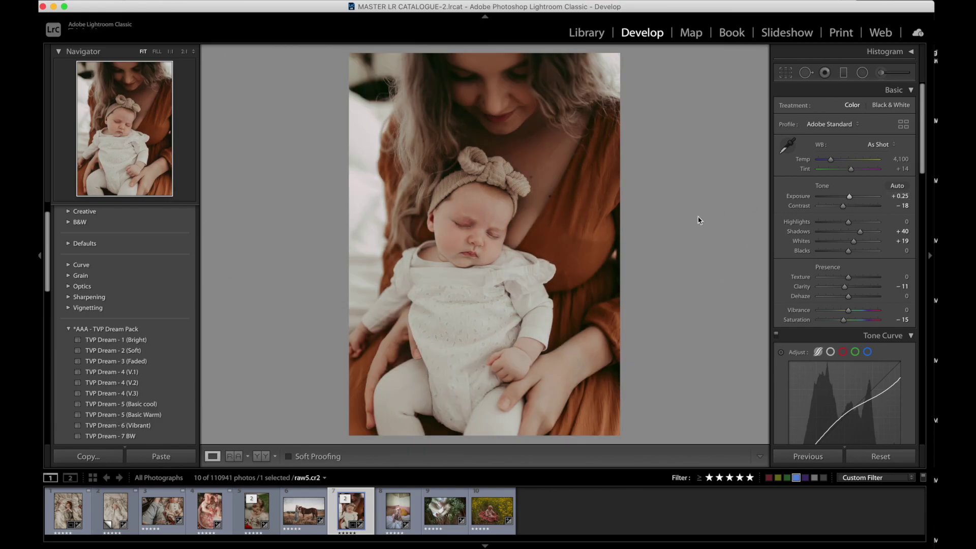
{"action": "key", "text": "backslash"}
{"action": "key", "text": "backslash"}
- Set the mother and baby photo's Highlights to -27 and Temp to 4,050, checking against the before version
{"action": "left_click_drag", "start_coordinate": [845, 224], "coordinate": [839, 224]}
{"action": "key", "text": "backslash"}
{"action": "key", "text": "backslash"}
{"action": "left_click_drag", "start_coordinate": [831, 160], "coordinate": [829, 159]}
{"action": "key", "text": "backslash"}
{"action": "key", "text": "backslash"}
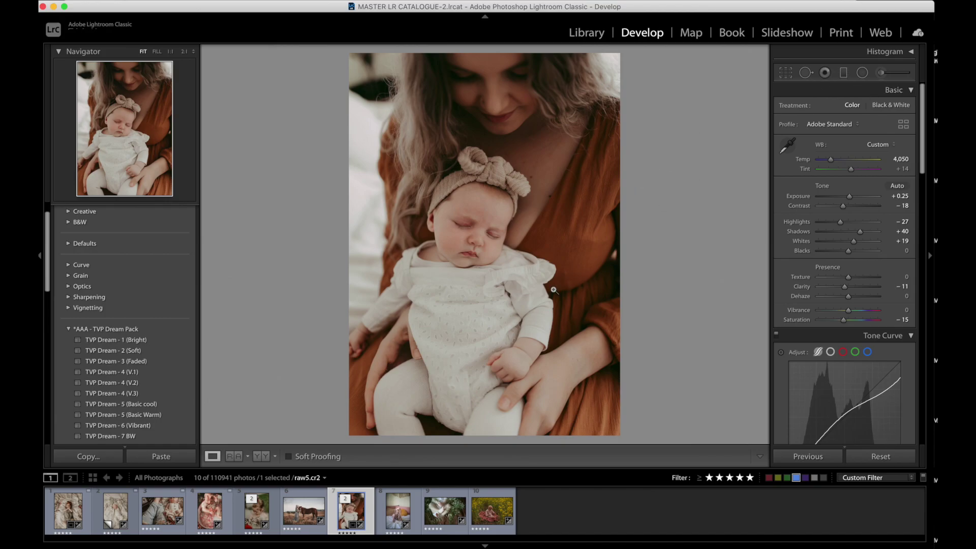
{"action": "key", "text": "backslash"}
{"action": "key", "text": "backslash"}
- Inspect the photo of the baby in the bunny hood up close, apply the TVP Dream - 1 (Bright) preset and compare with the before version
{"action": "key", "text": "Right"}
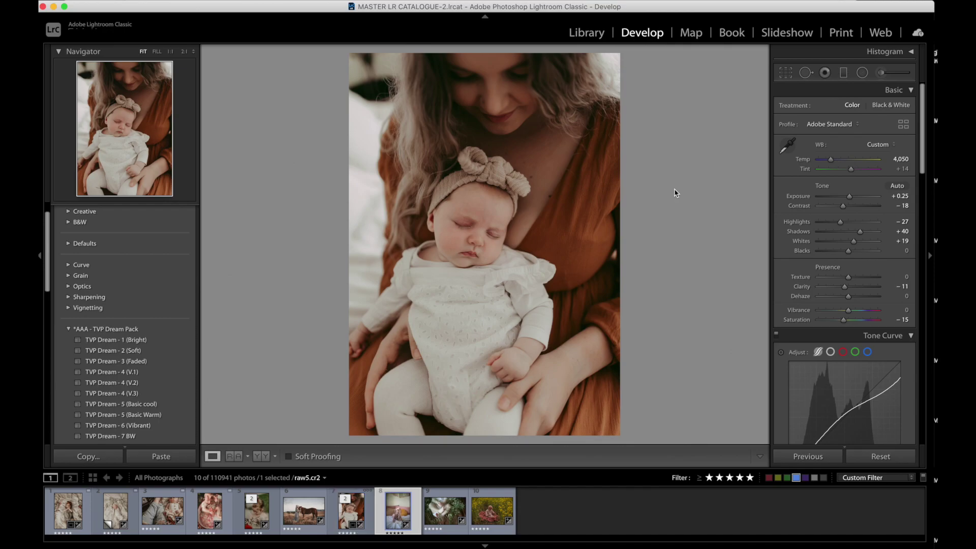
{"action": "left_click_drag", "start_coordinate": [533, 265], "coordinate": [624, 219]}
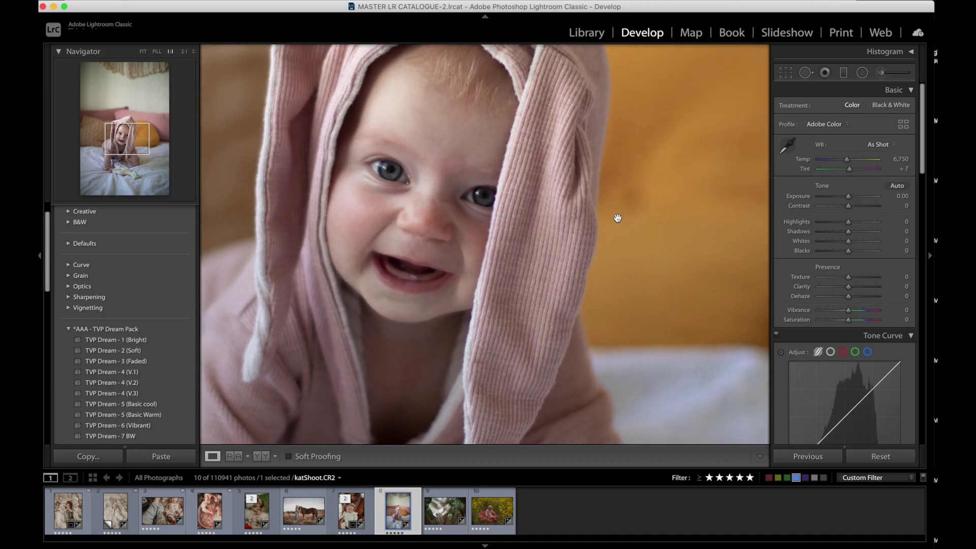
{"action": "left_click", "coordinate": [505, 206]}
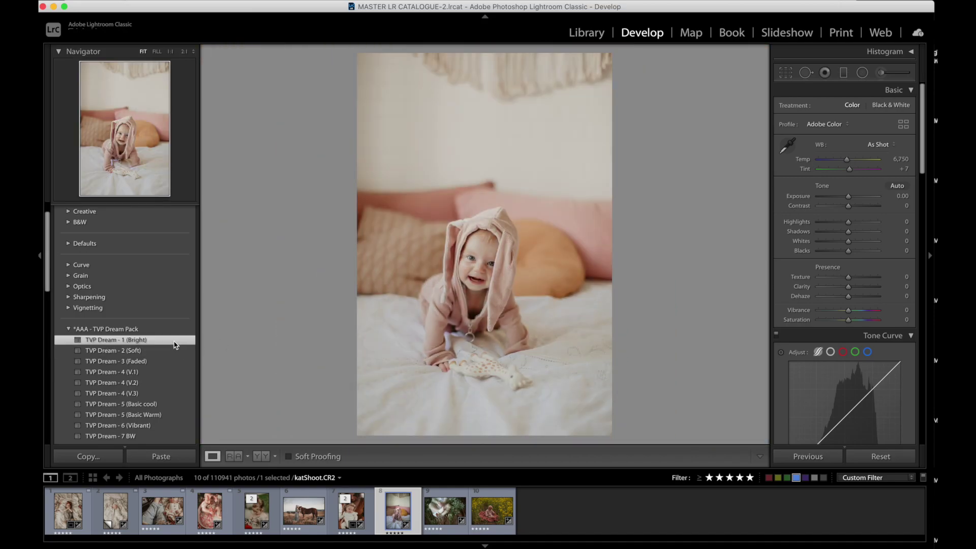
{"action": "left_click", "coordinate": [174, 343]}
{"action": "key", "text": "backslash"}
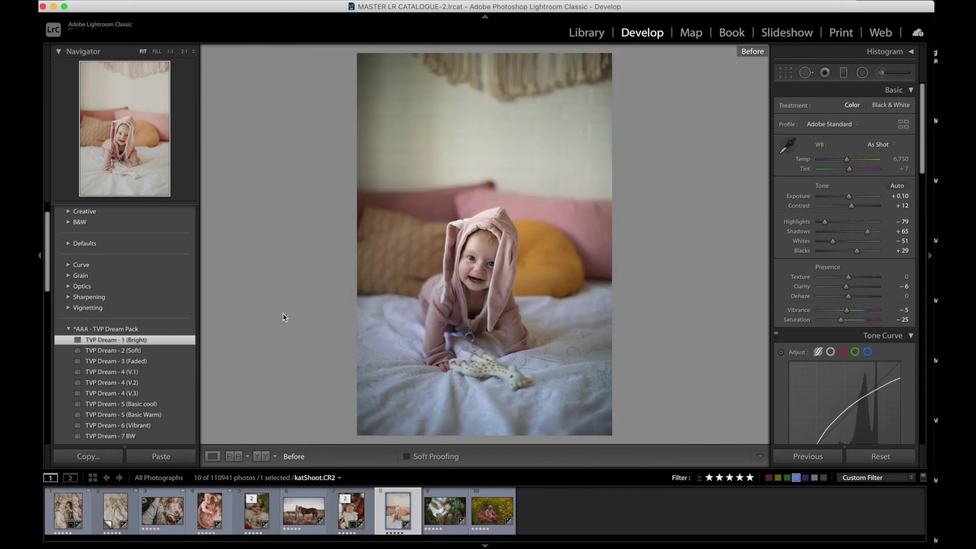
{"action": "key", "text": "backslash"}
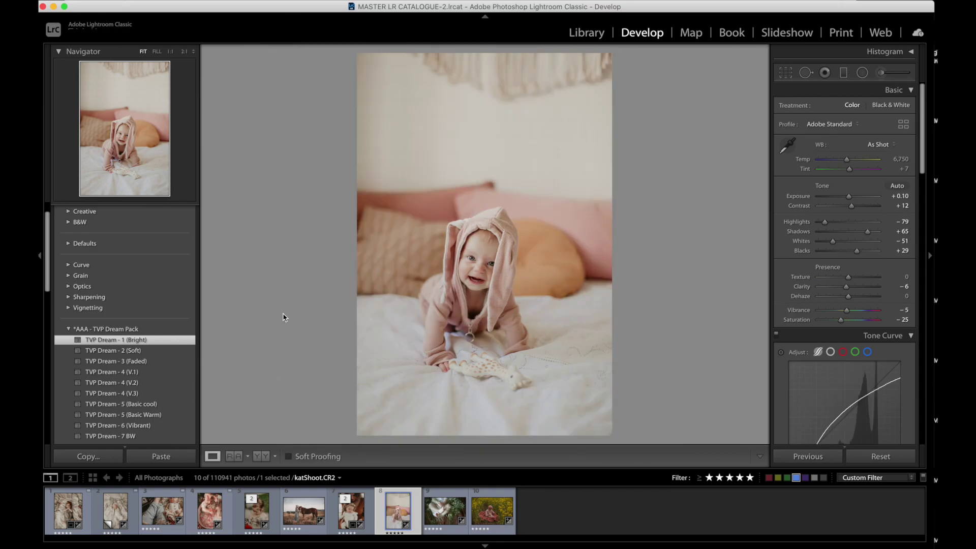
- Examine the bunny hood photo's wall, pillow and bedding colors in the before and after versions
{"action": "key", "text": "backslash"}
{"action": "key", "text": "backslash"}
{"action": "key", "text": "backslash"}
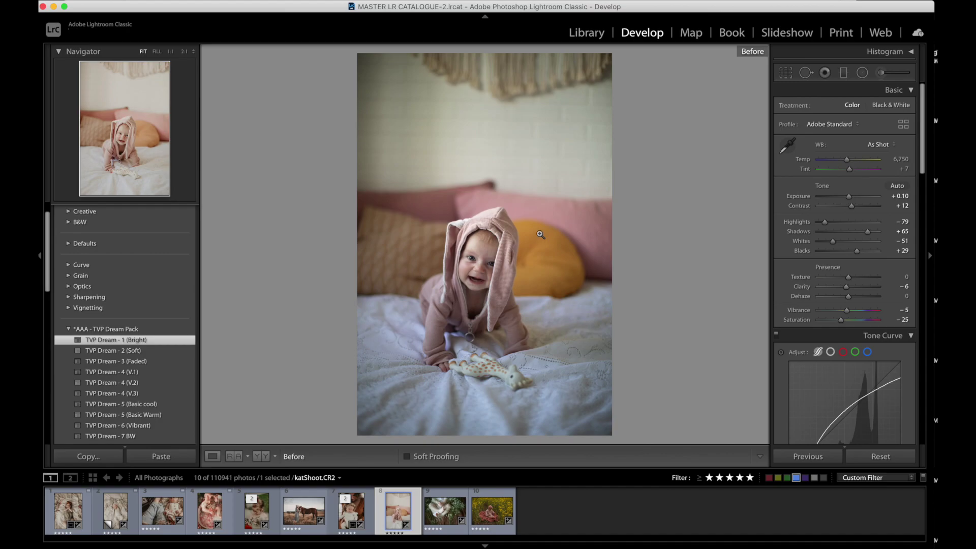
{"action": "key", "text": "backslash"}
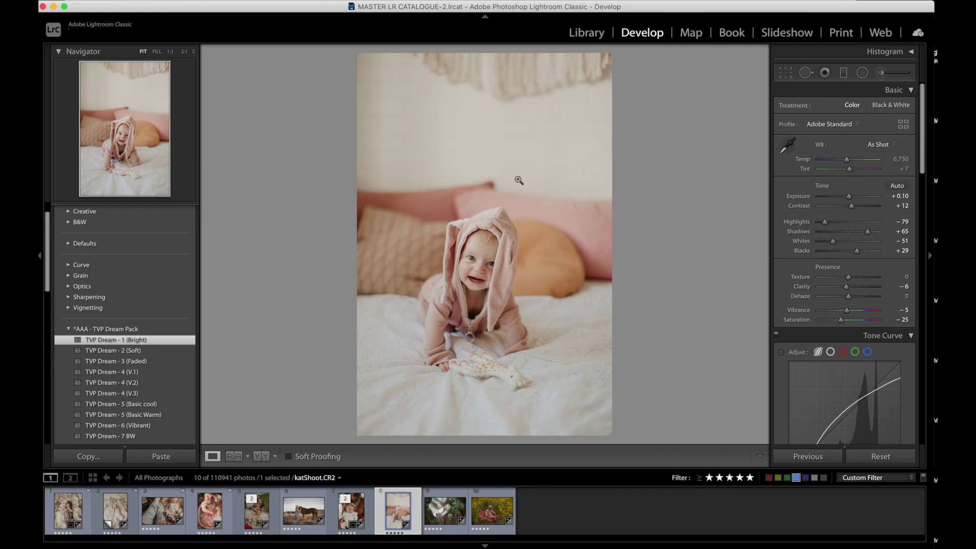
{"action": "key", "text": "backslash"}
{"action": "key", "text": "backslash"}
{"action": "key", "text": "backslash"}
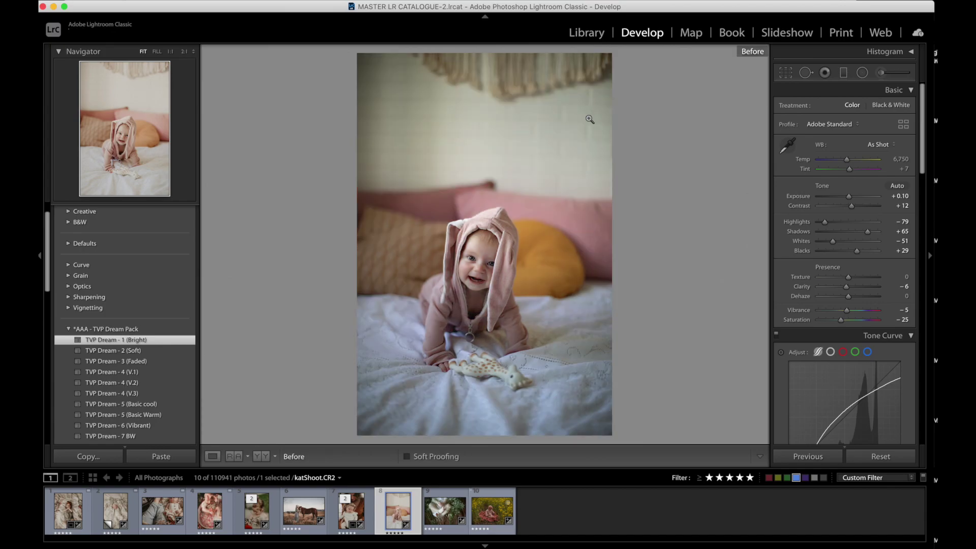
{"action": "key", "text": "backslash"}
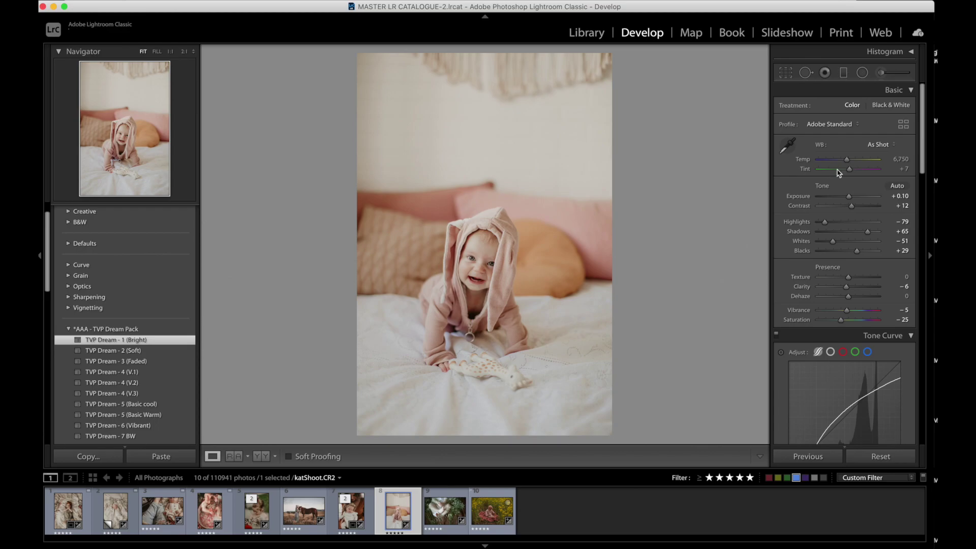
- Set the bunny hood photo's Temp to 6,560, reset Exposure to 0.00, set Contrast to +34 and compare with the before version
{"action": "left_click_drag", "start_coordinate": [846, 159], "coordinate": [845, 160]}
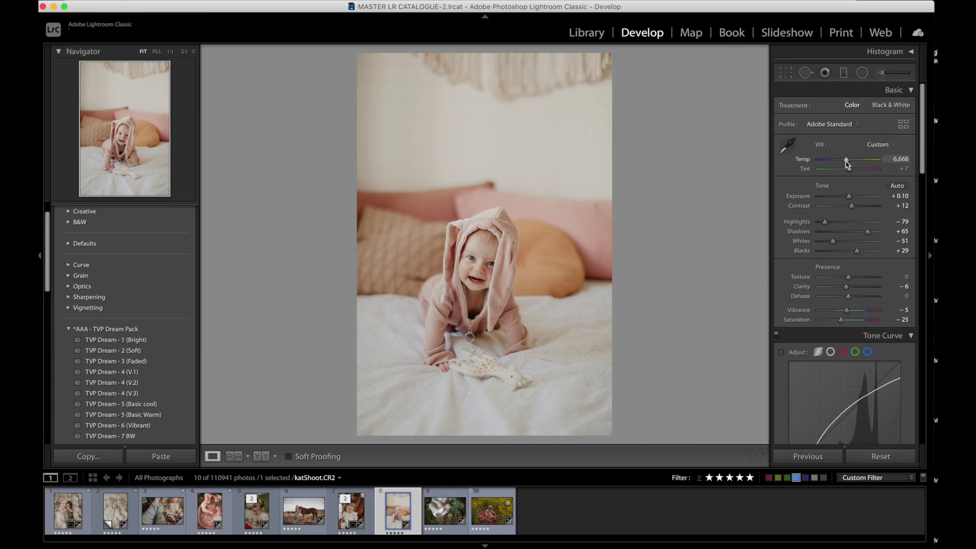
{"action": "double_click", "coordinate": [846, 199]}
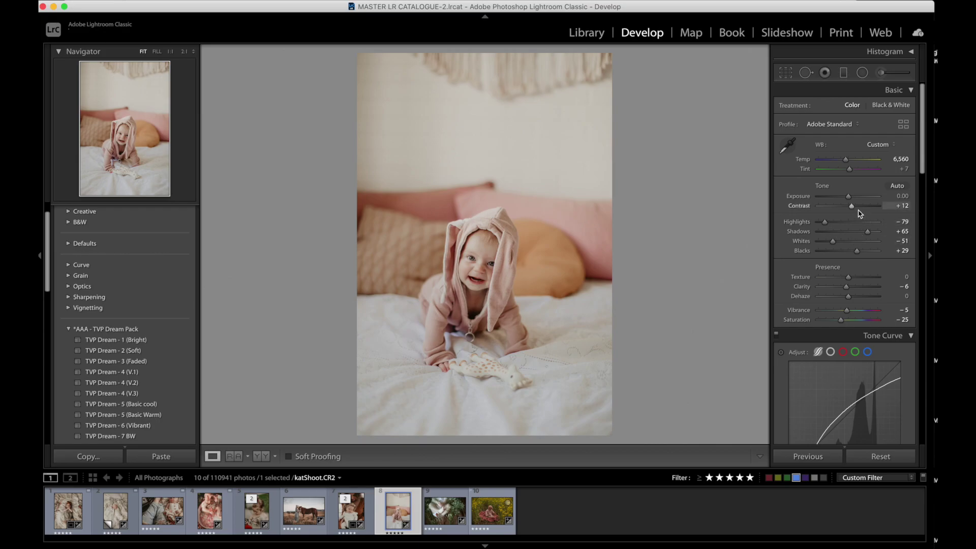
{"action": "left_click", "coordinate": [859, 210]}
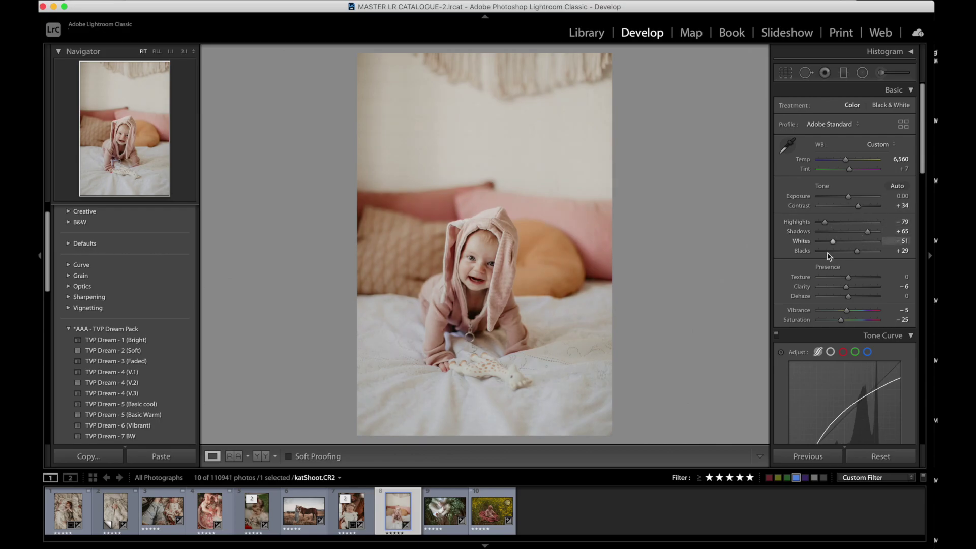
{"action": "key", "text": "backslash"}
{"action": "key", "text": "backslash"}
{"action": "key", "text": "backslash"}
{"action": "key", "text": "backslash"}
- Apply the TVP Dream - 1 (Bright) preset to the photo of baby feet among white flowers and compare it with the before version
{"action": "key", "text": "Right"}
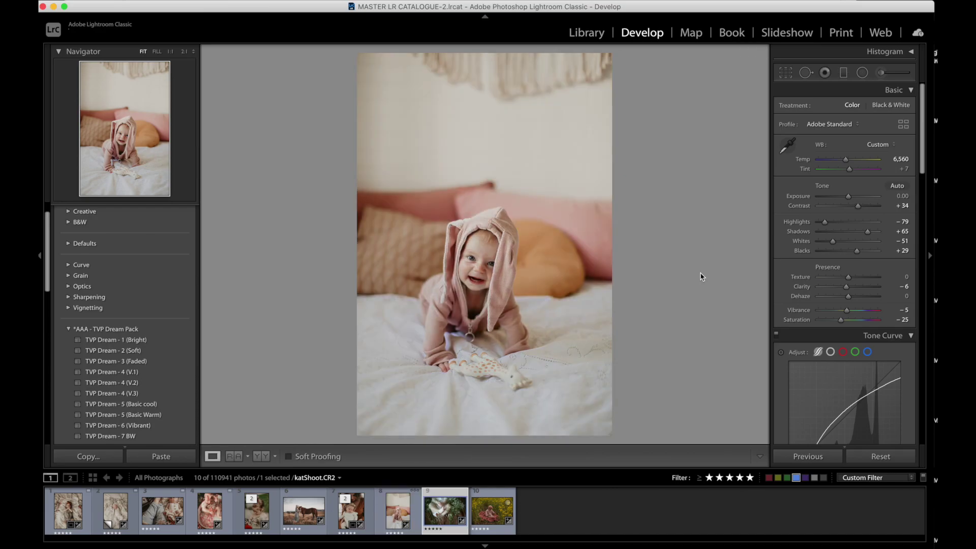
{"action": "left_click", "coordinate": [185, 339]}
{"action": "left_click", "coordinate": [184, 340]}
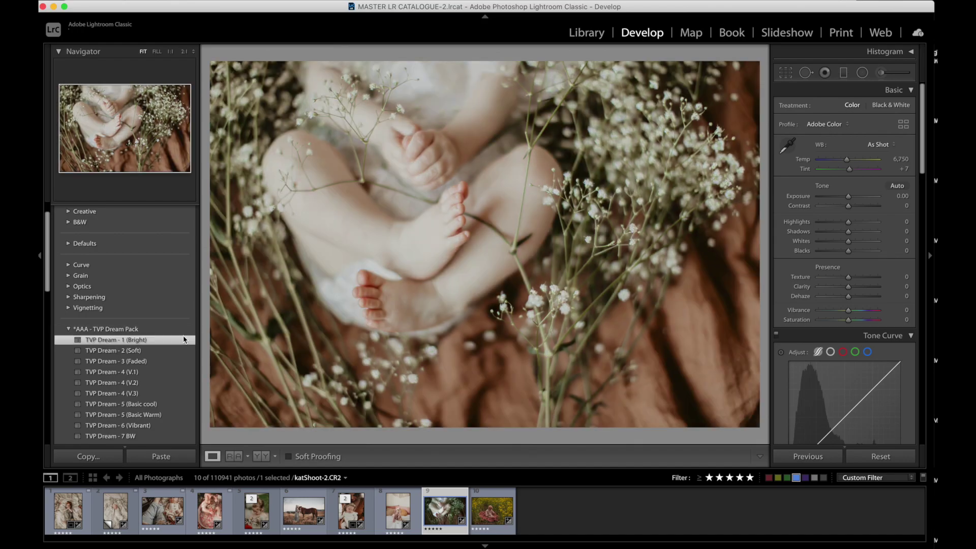
{"action": "key", "text": "backslash"}
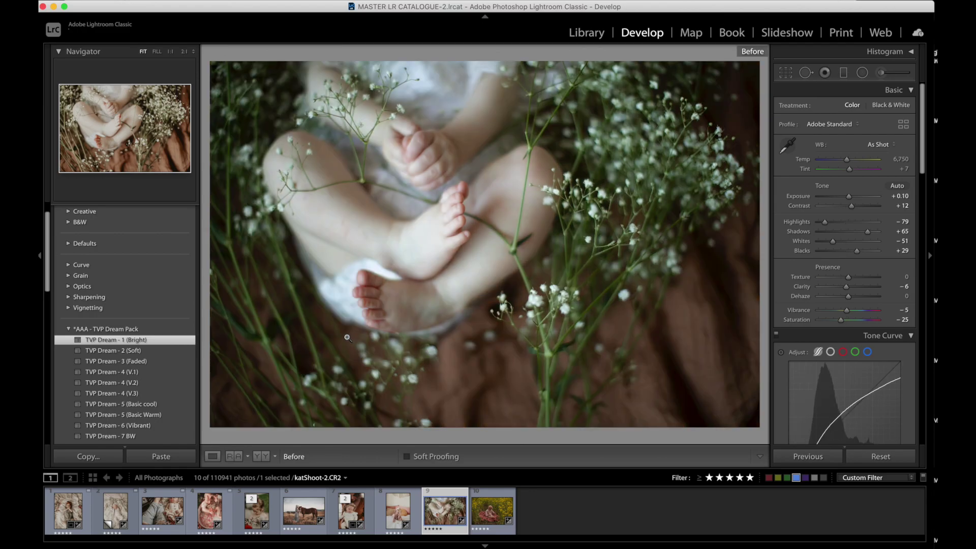
{"action": "key", "text": "backslash"}
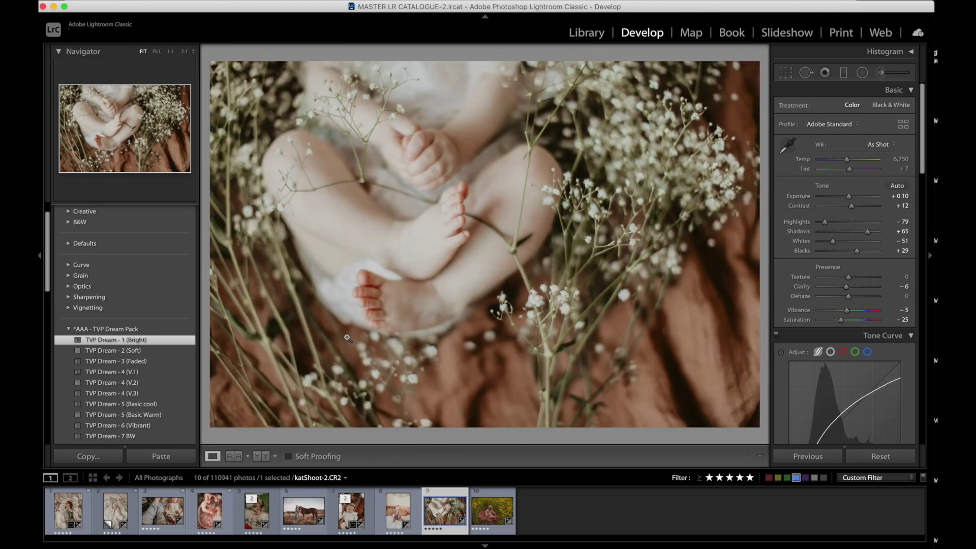
{"action": "key", "text": "backslash"}
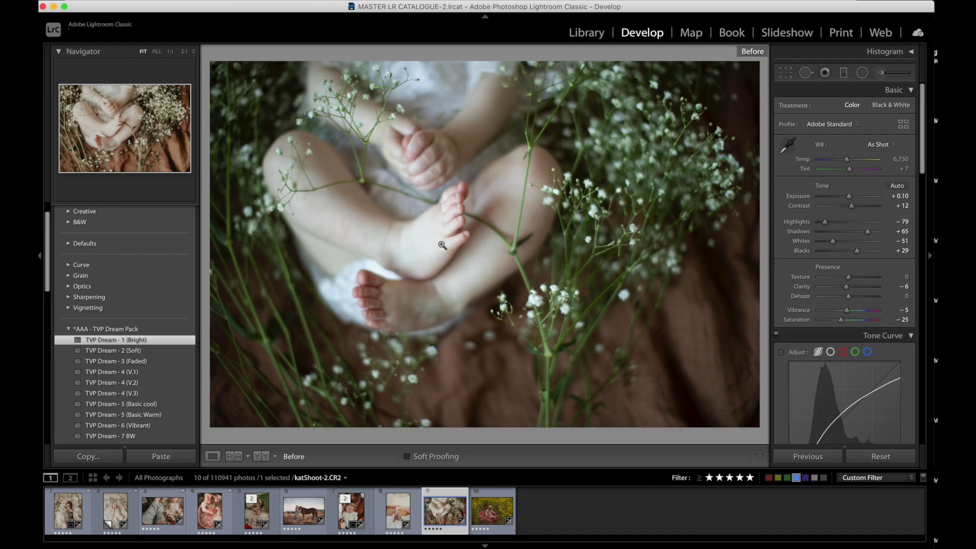
{"action": "key", "text": "backslash"}
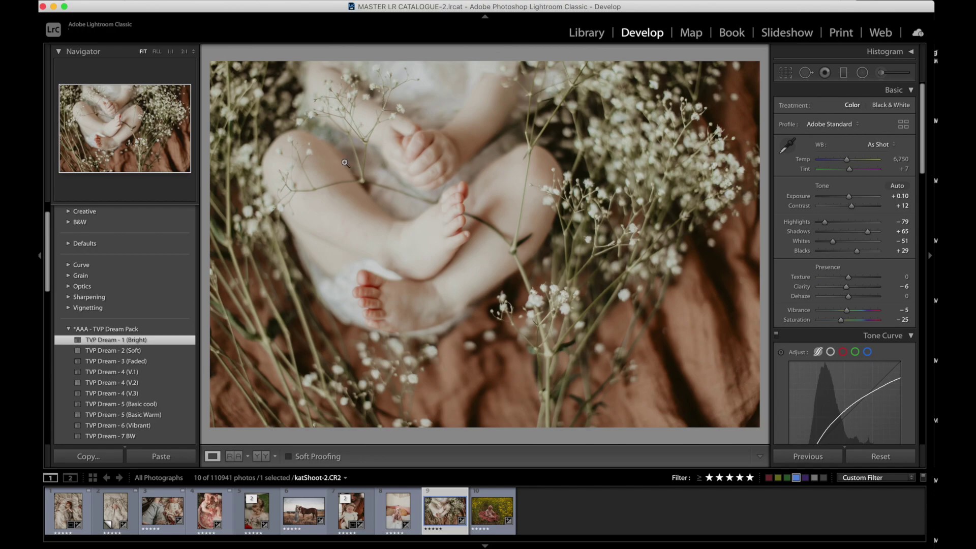
{"action": "key", "text": "backslash"}
{"action": "key", "text": "backslash"}
{"action": "key", "text": "backslash"}
{"action": "key", "text": "backslash"}
- Set the baby feet photo's Exposure to -0.20, Contrast to +8 and Shadows to +85
{"action": "left_click", "coordinate": [846, 197]}
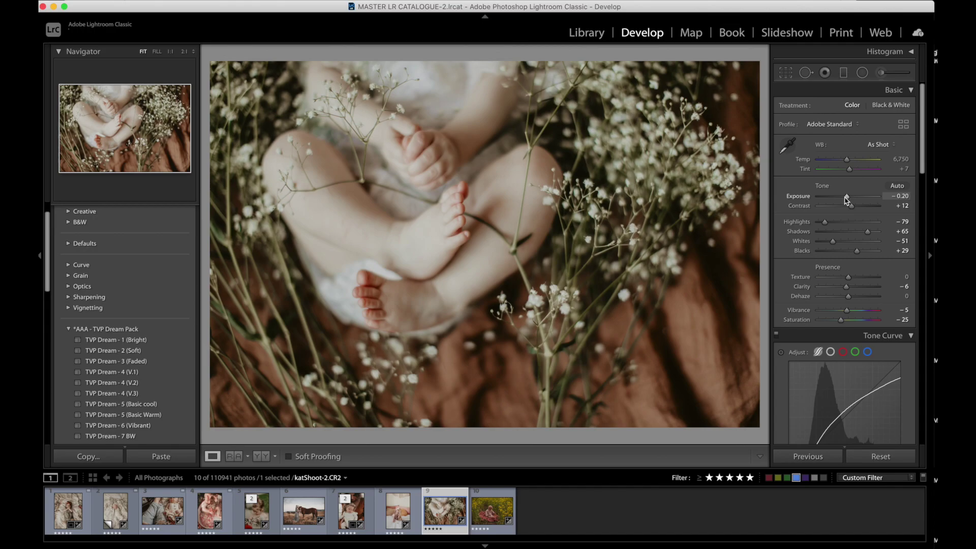
{"action": "left_click_drag", "start_coordinate": [856, 210], "coordinate": [875, 236]}
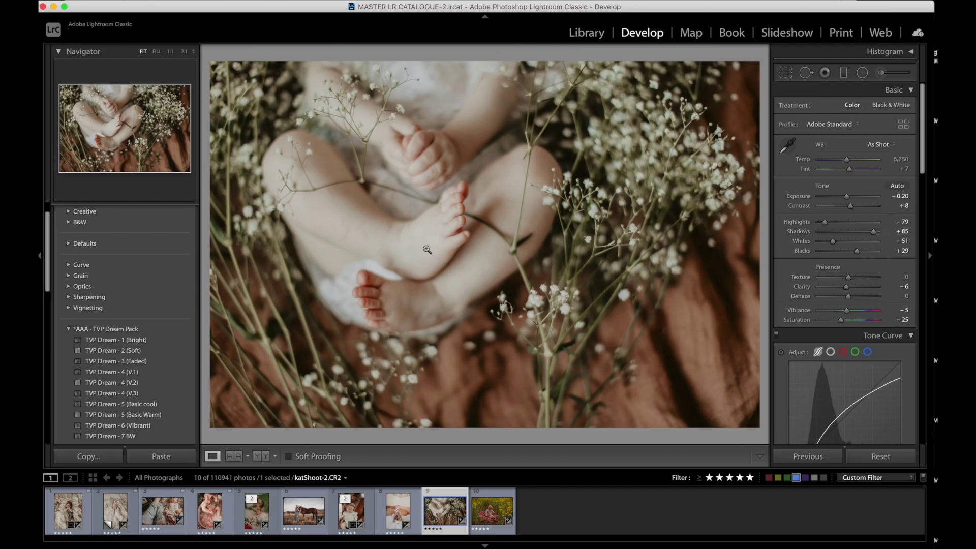
- Lower the baby feet photo's Blacks slightly, raise its Vibrance and Temp, and compare it with the before version
{"action": "left_click_drag", "start_coordinate": [857, 251], "coordinate": [856, 251]}
{"action": "left_click_drag", "start_coordinate": [847, 310], "coordinate": [854, 314]}
{"action": "left_click_drag", "start_coordinate": [846, 160], "coordinate": [850, 161]}
{"action": "key", "text": "backslash"}
{"action": "key", "text": "backslash"}
{"action": "key", "text": "backslash"}
{"action": "key", "text": "backslash"}
{"action": "key", "text": "backslash"}
{"action": "key", "text": "backslash"}
- Apply the TVP Dream - 6 (Vibrant) preset to the photo of the baby in the yellow flower field and compare it with the before version
{"action": "left_click", "coordinate": [500, 521]}
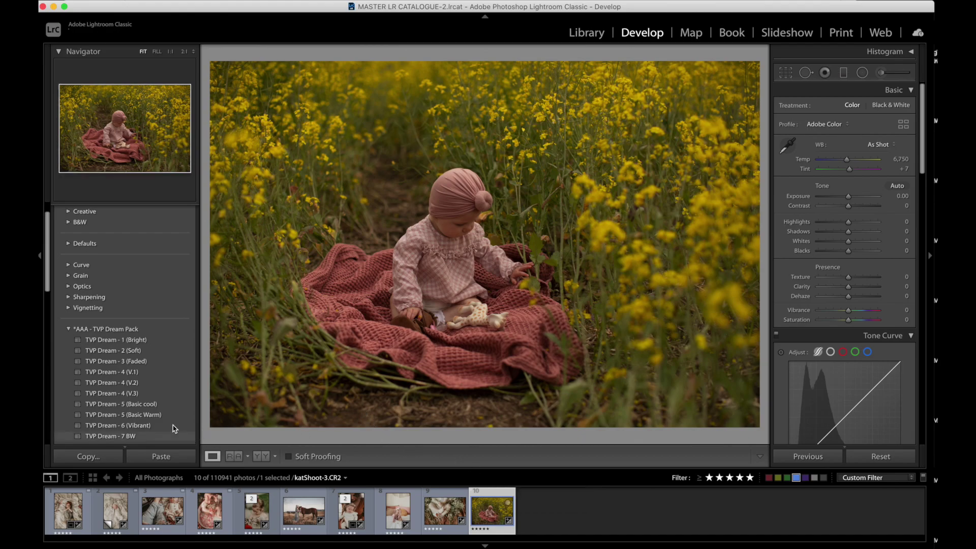
{"action": "left_click", "coordinate": [152, 426]}
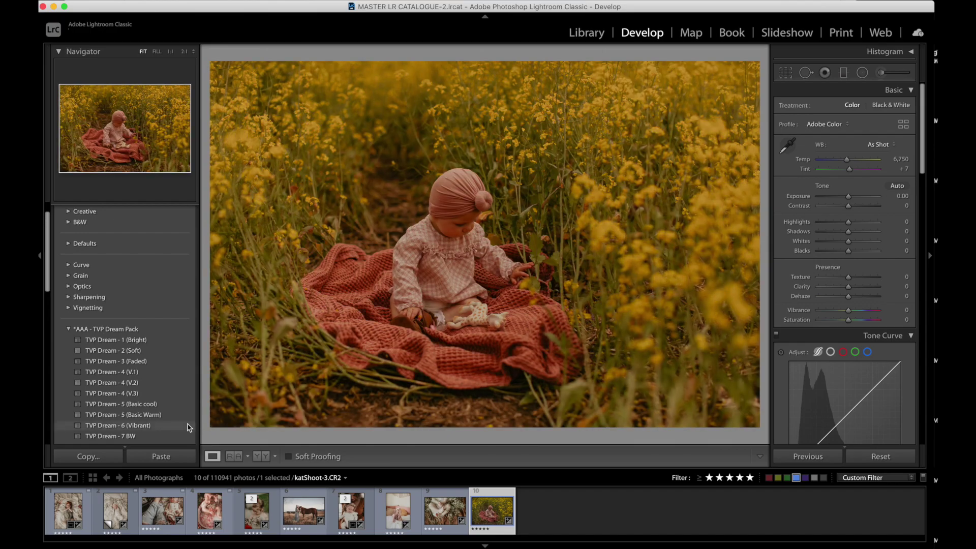
{"action": "left_click", "coordinate": [188, 426]}
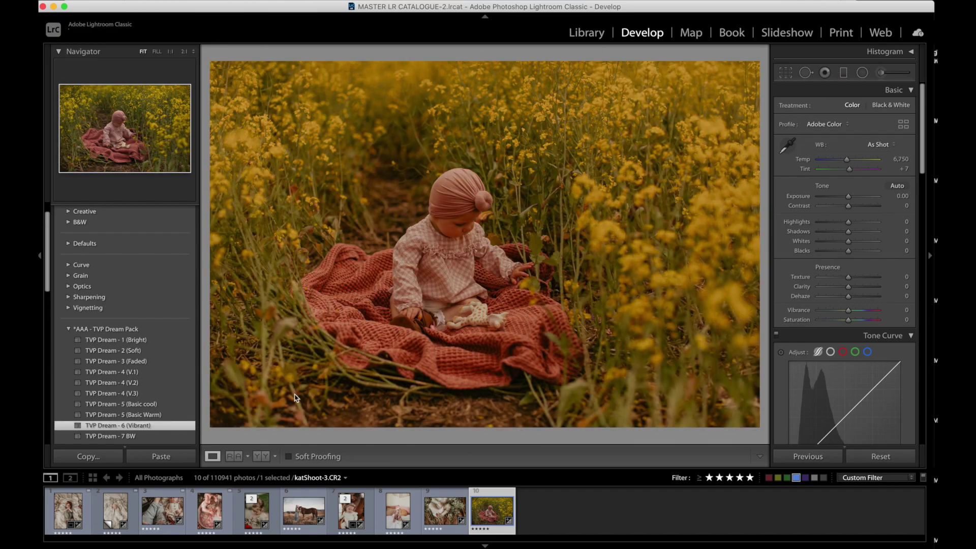
{"action": "key", "text": "backslash"}
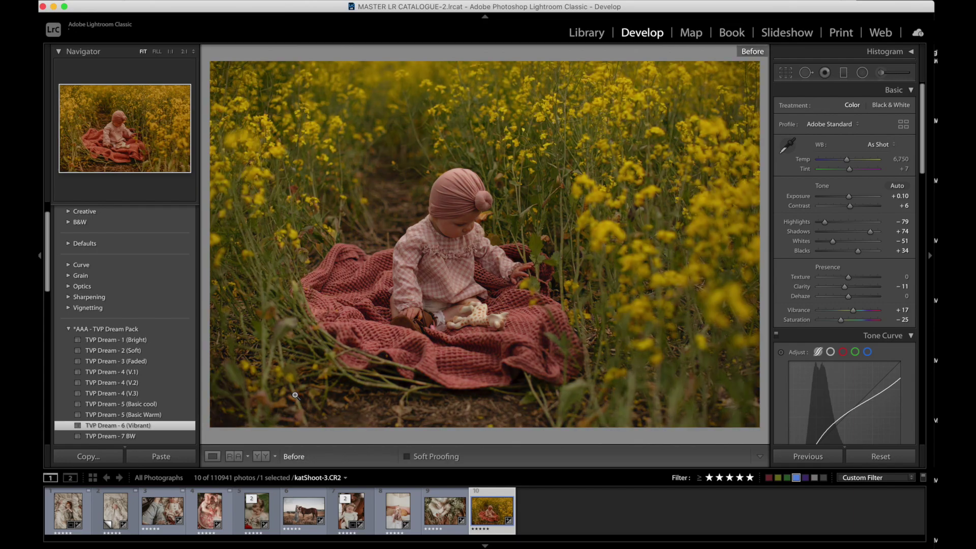
{"action": "key", "text": "backslash"}
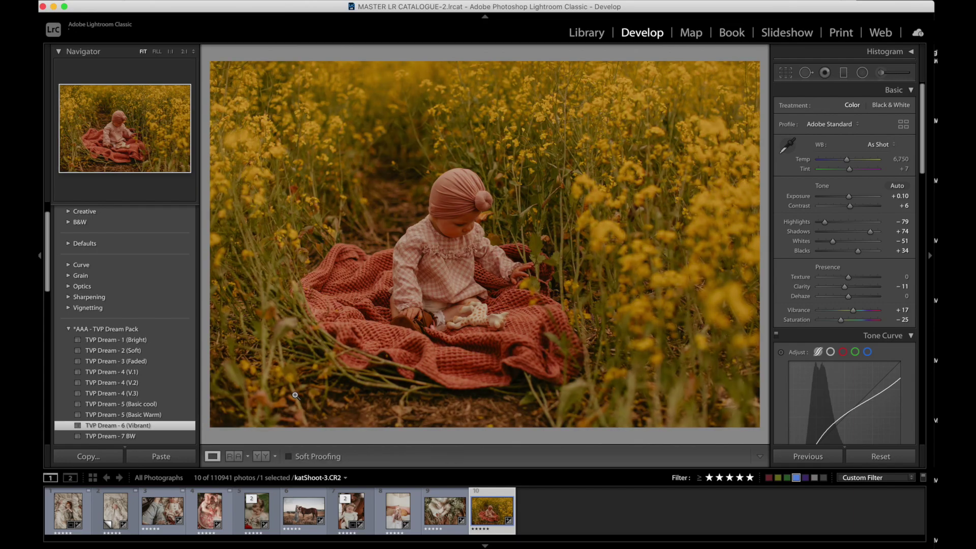
{"action": "key", "text": "backslash"}
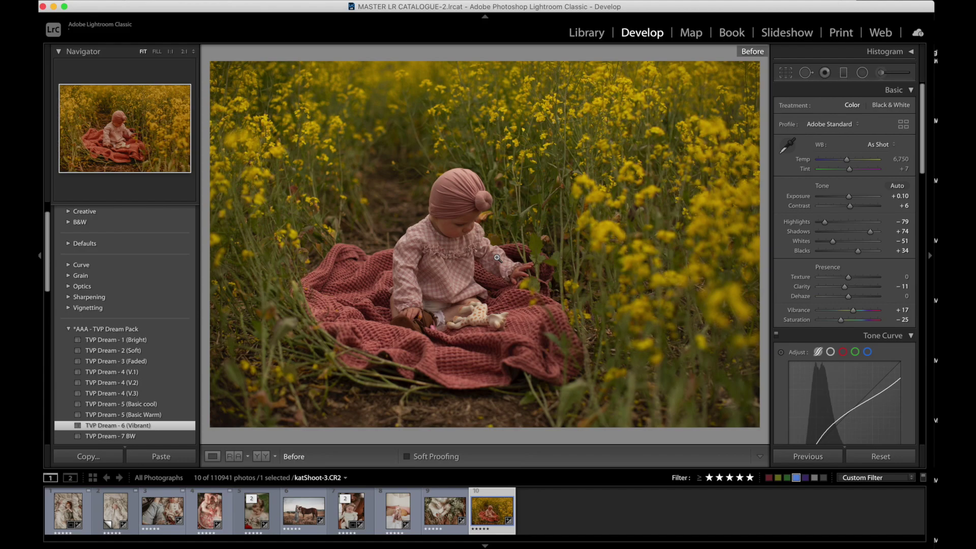
{"action": "key", "text": "backslash"}
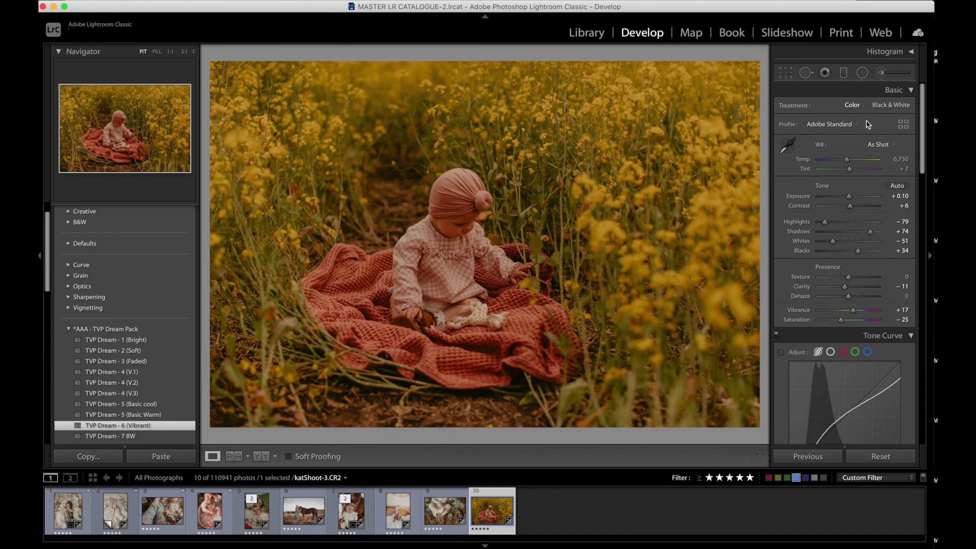
- Cool the flower field photo by setting Temp to 4,779, and compare it with the before version
{"action": "left_click", "coordinate": [835, 160]}
{"action": "mouse_move", "coordinate": [836, 162]}
{"action": "left_mouse_down"}
{"action": "mouse_move", "coordinate": [851, 163]}
{"action": "mouse_move", "coordinate": [836, 167]}
{"action": "left_mouse_up"}
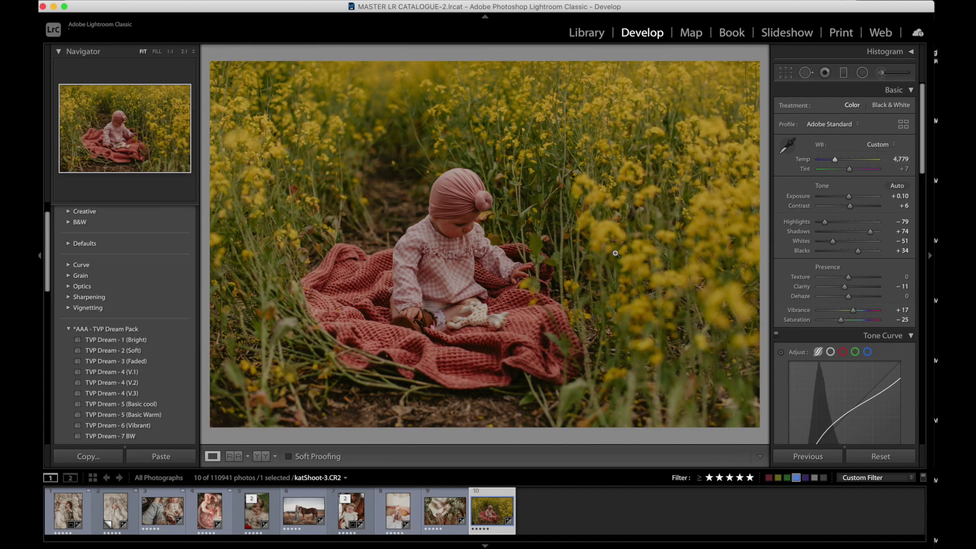
{"action": "key", "text": "backslash"}
{"action": "key", "text": "backslash"}
- Set the flower field photo's Exposure to +0.30, Contrast to -2 and Blacks to +47, and compare it with the before version
{"action": "left_click_drag", "start_coordinate": [849, 209], "coordinate": [849, 197]}
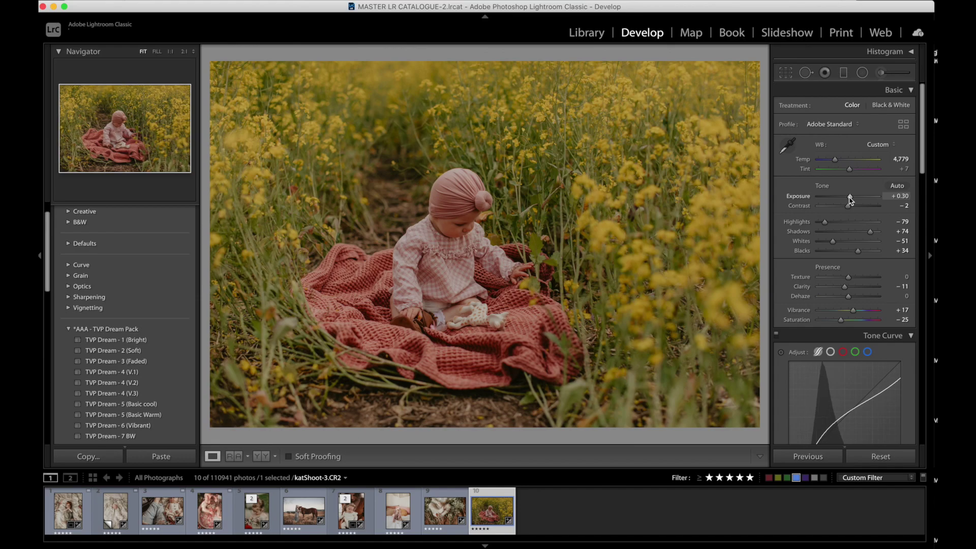
{"action": "left_click_drag", "start_coordinate": [861, 255], "coordinate": [863, 256]}
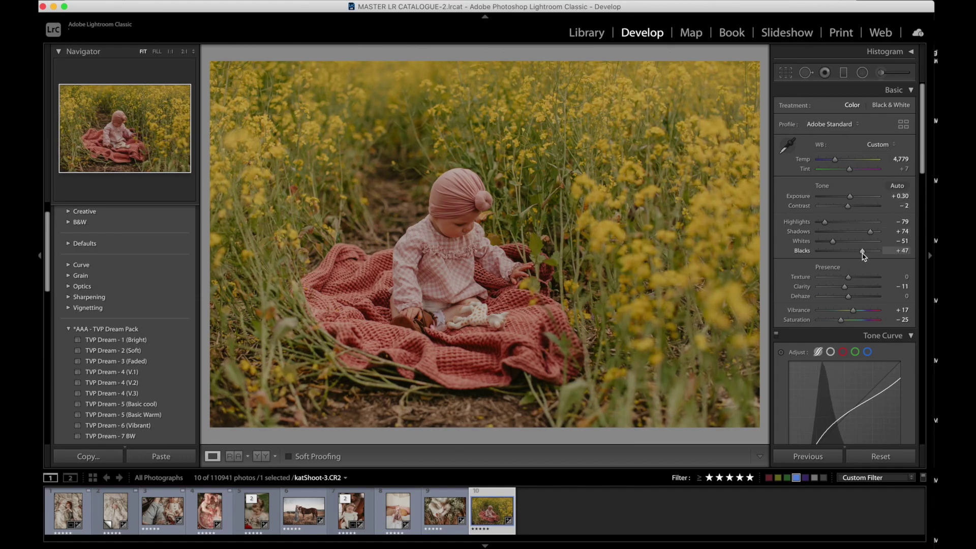
{"action": "key", "text": "backslash"}
{"action": "key", "text": "backslash"}
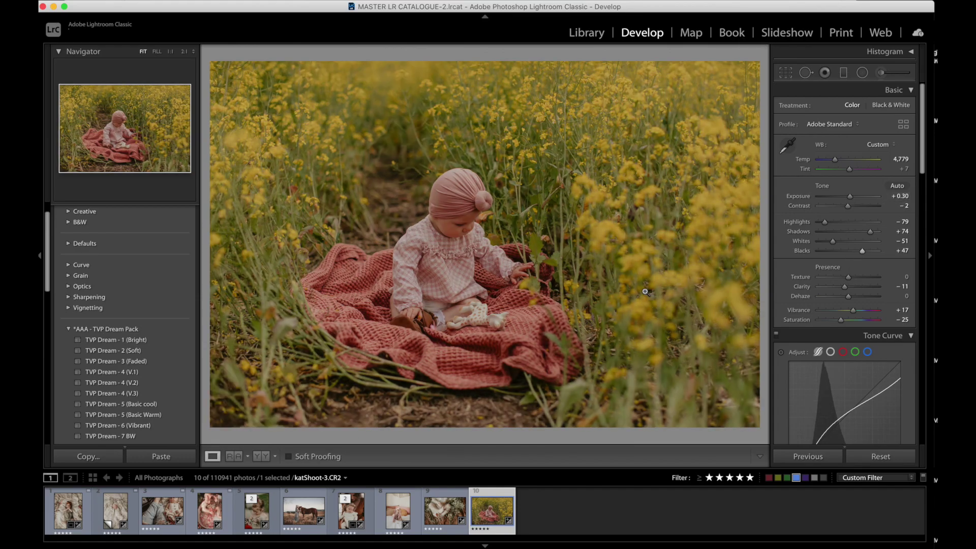
{"action": "key", "text": "backslash"}
{"action": "key", "text": "backslash"}
- Adjust the Adjustment Brush's Exposure on the flower field photo and leave the brush
{"action": "left_click", "coordinate": [899, 77]}
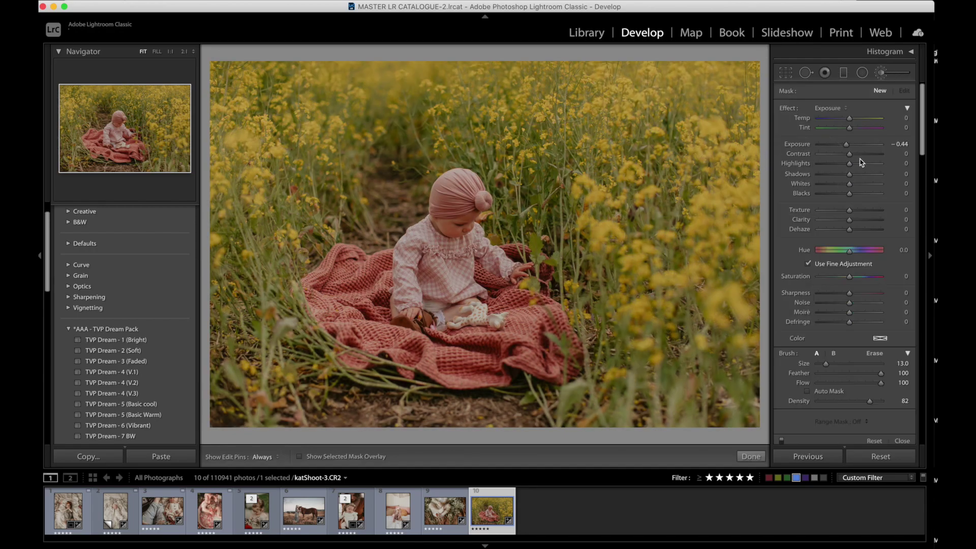
{"action": "left_click_drag", "start_coordinate": [852, 146], "coordinate": [852, 146]}
{"action": "key", "text": "h"}
{"action": "key", "text": "k"}
- Compare the edited flower field photo with its before version
{"action": "key", "text": "backslash"}
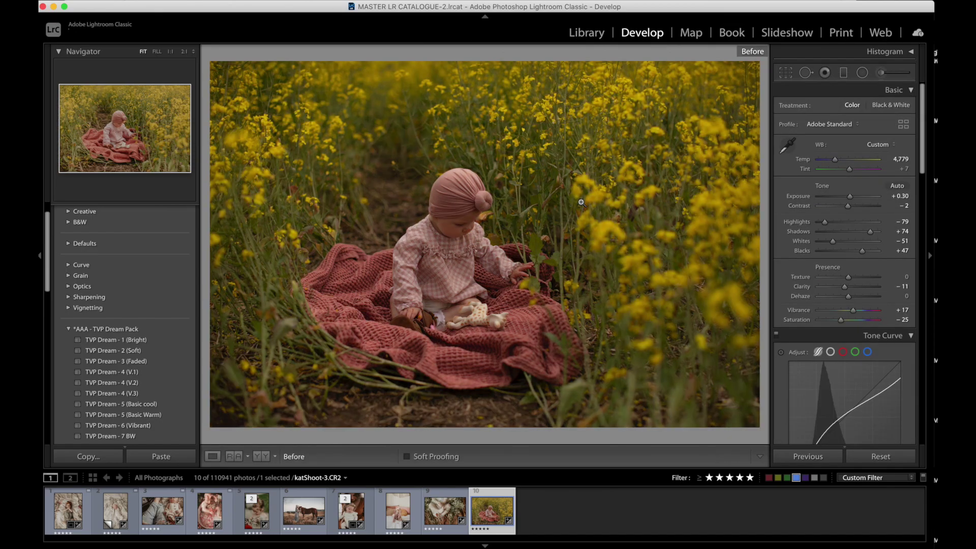
{"action": "key", "text": "backslash"}
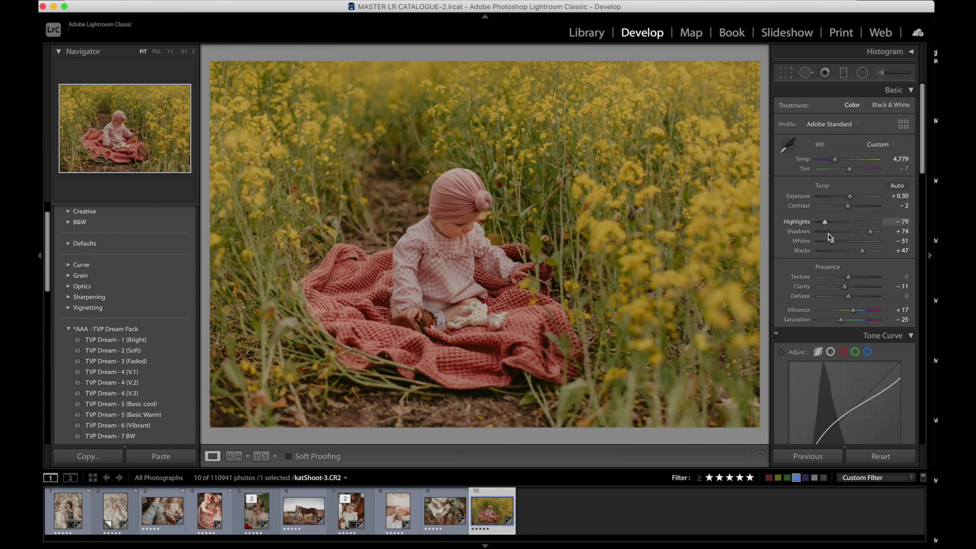
{"action": "key", "text": "backslash"}
{"action": "key", "text": "backslash"}
- Apply the TVP Dream - 7 BW preset to the photo of the girl among blossom branches, comparing before and after, and set Exposure to +0.70
{"action": "left_click", "coordinate": [257, 513]}
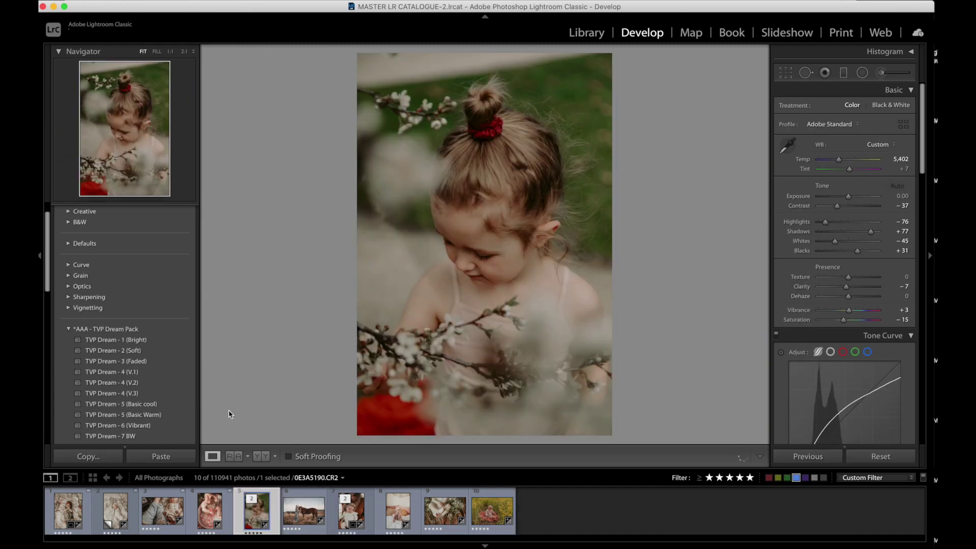
{"action": "left_click", "coordinate": [174, 437]}
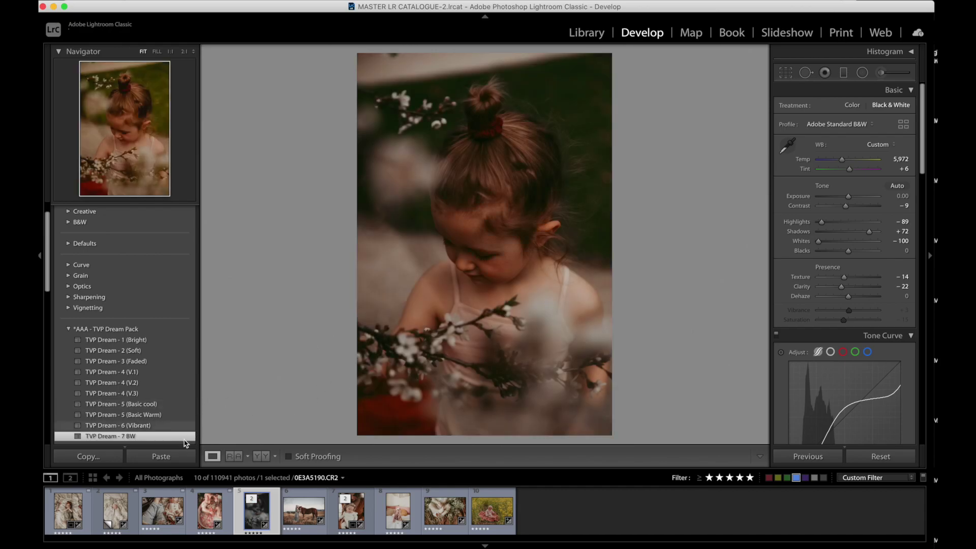
{"action": "key", "text": "backslash"}
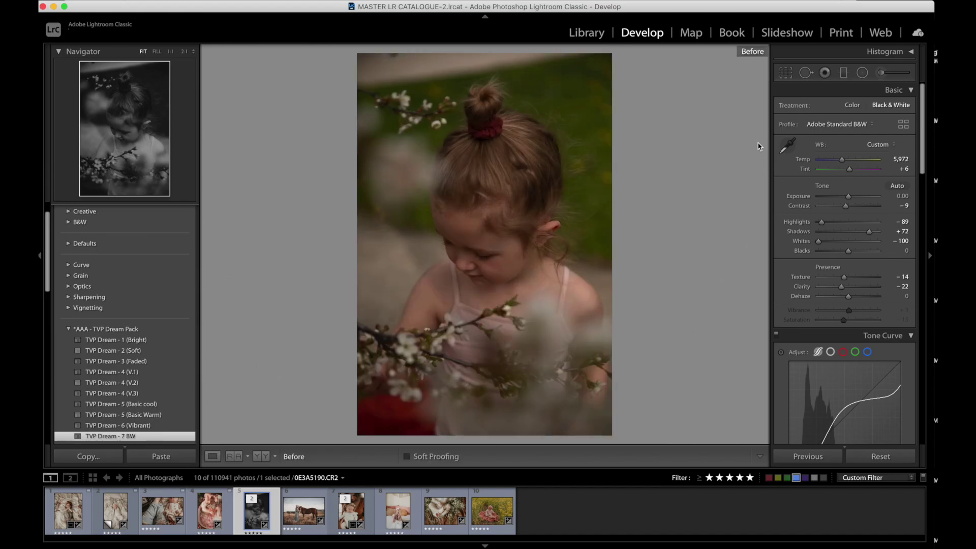
{"action": "key", "text": "backslash"}
{"action": "key", "text": "backslash"}
{"action": "key", "text": "backslash"}
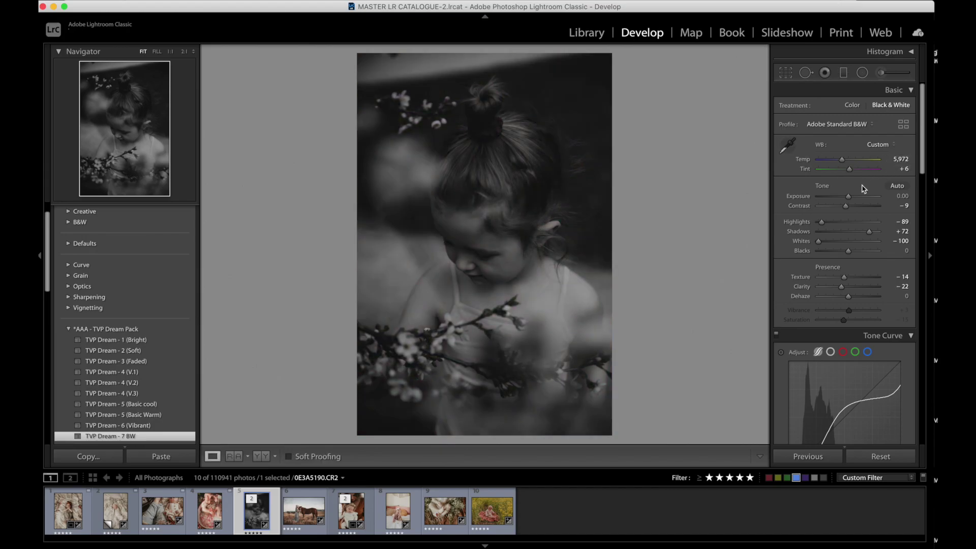
{"action": "left_click_drag", "start_coordinate": [848, 198], "coordinate": [853, 199]}
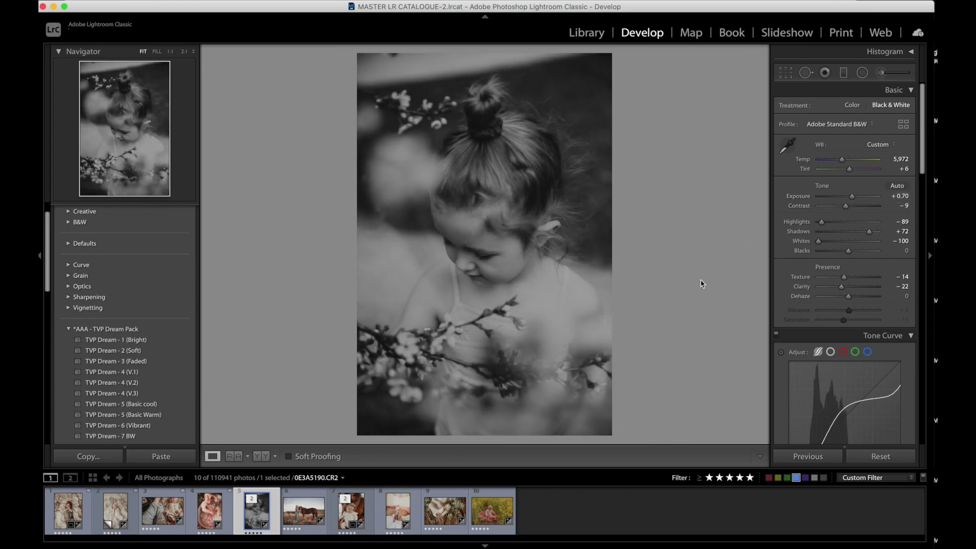
- Reset the edits on the photo of the newborn lying on cream blankets and apply the TVP Dream - 7 BW preset
{"action": "left_click", "coordinate": [121, 518]}
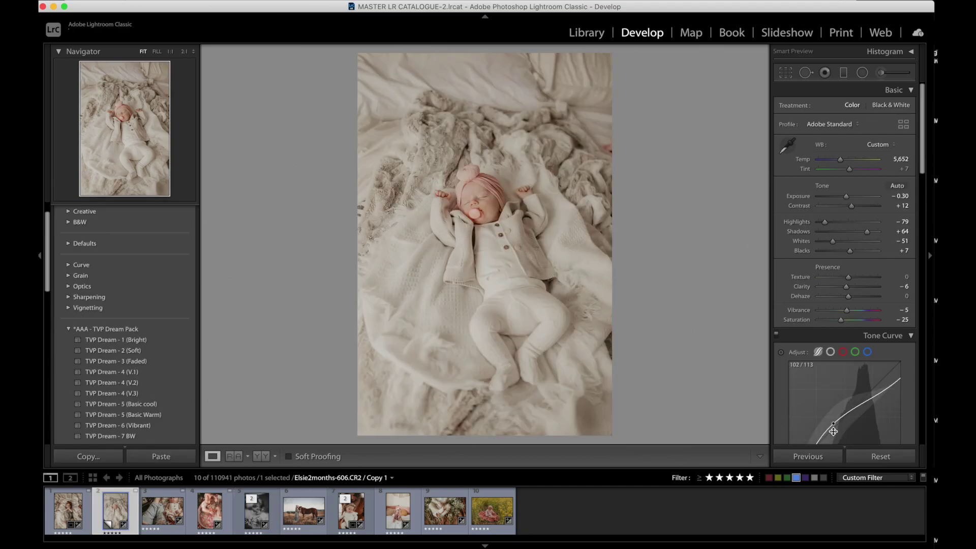
{"action": "left_click", "coordinate": [862, 456]}
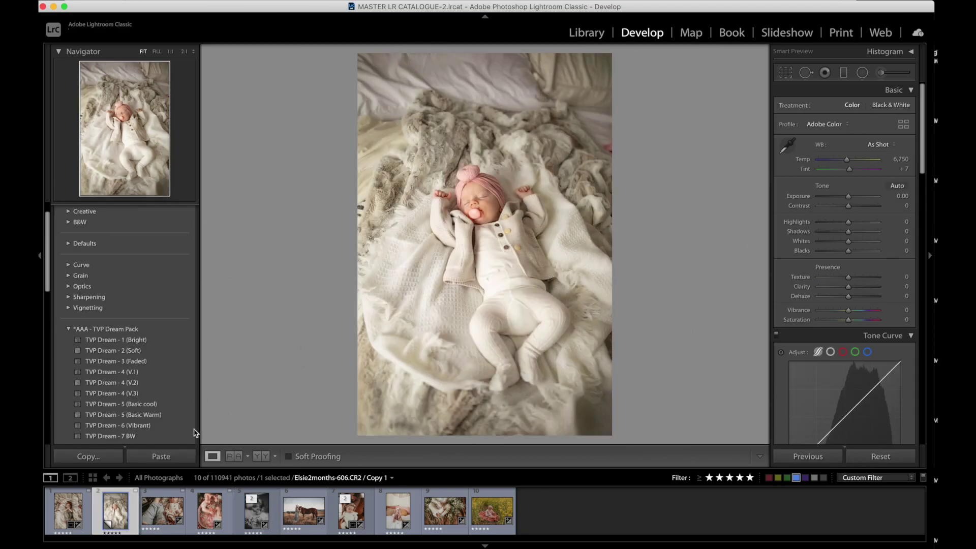
{"action": "left_click", "coordinate": [110, 436]}
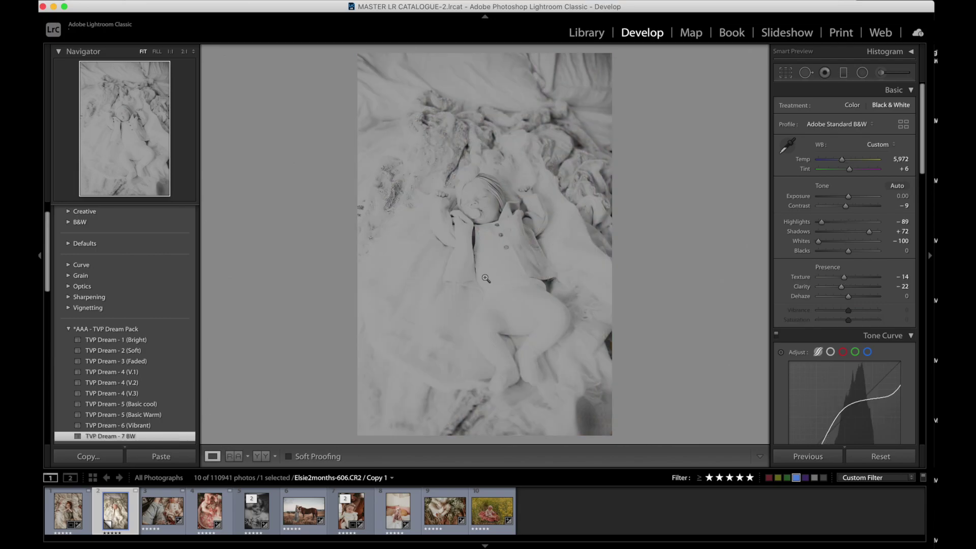
- Set the newborn photo's Shadows to +33 and Exposure to -0.90, and compare it with the before version
{"action": "left_click", "coordinate": [857, 231]}
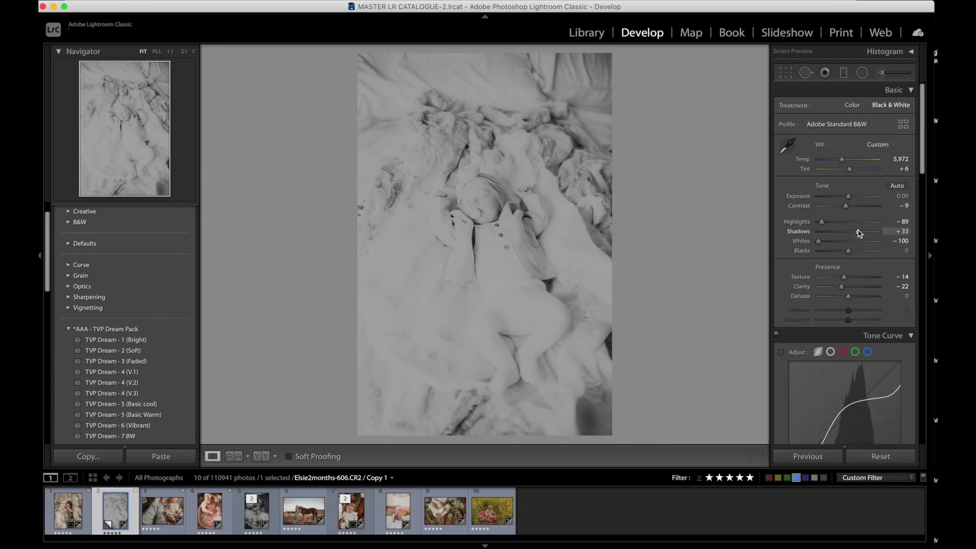
{"action": "left_click", "coordinate": [842, 198]}
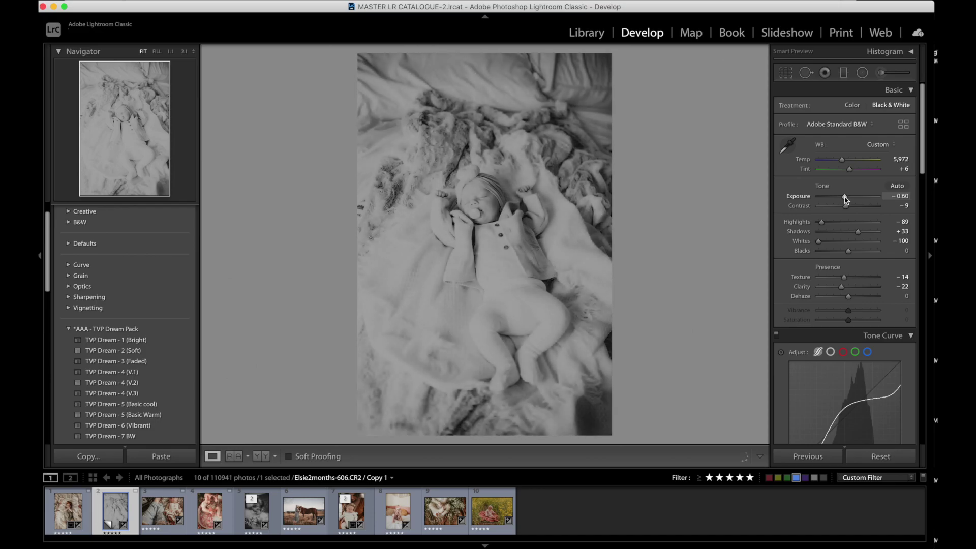
{"action": "left_click", "coordinate": [843, 198]}
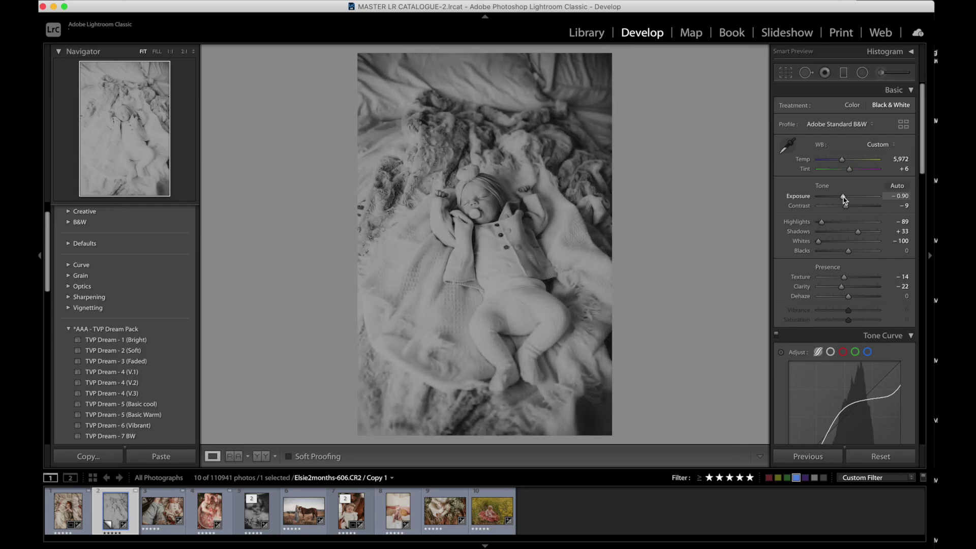
{"action": "key", "text": "backslash"}
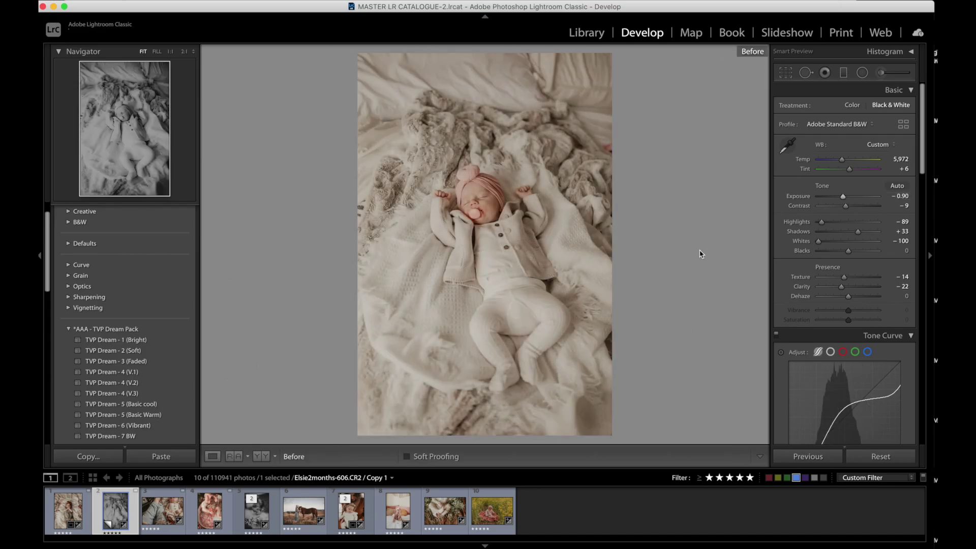
{"action": "key", "text": "backslash"}
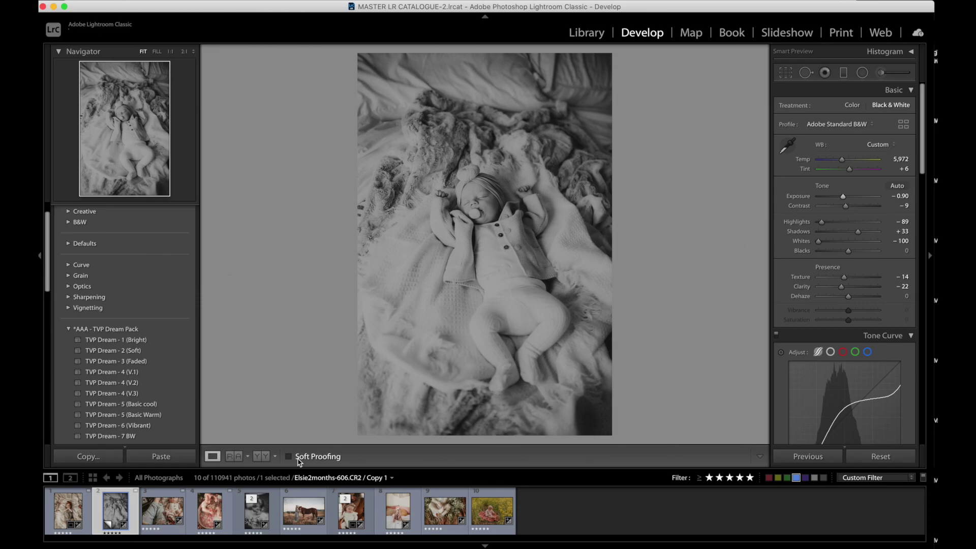
- Open the landscape photo of the baby lying beside an adult's denim-sleeved arm
{"action": "left_click", "coordinate": [163, 506]}
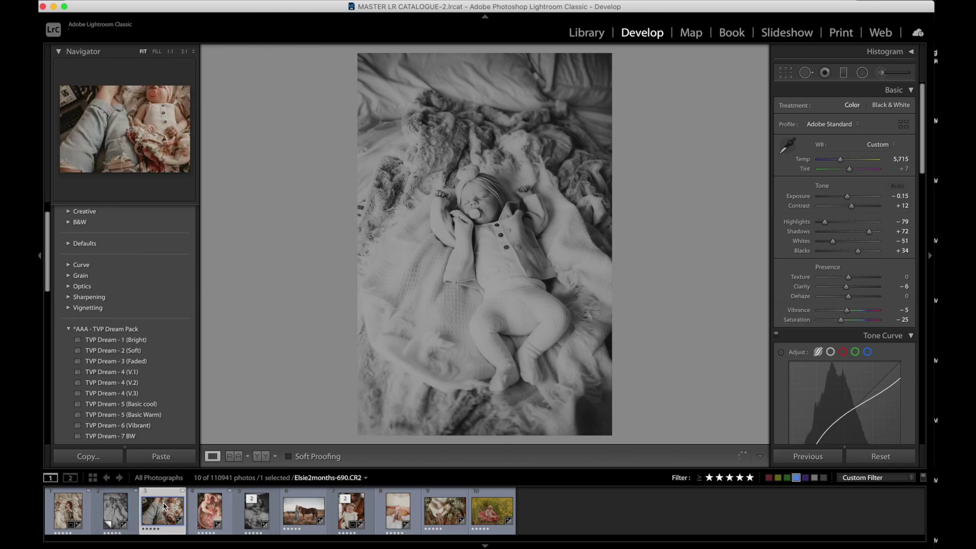